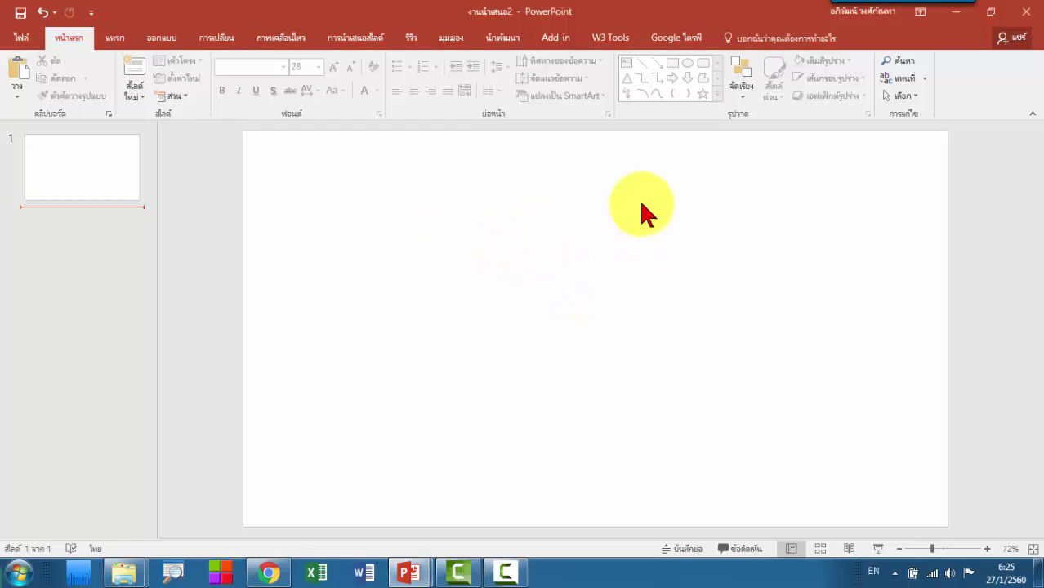
Draw a small green rectangle, thicken its outline, then remove it so it sits on the clipboard.
left_click(97, 157)
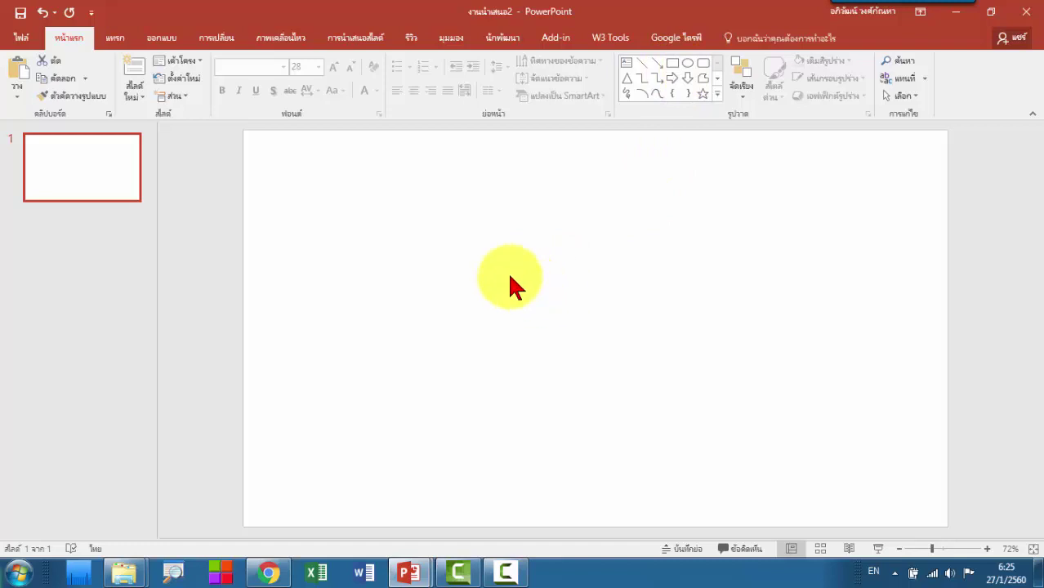
left_click(672, 64)
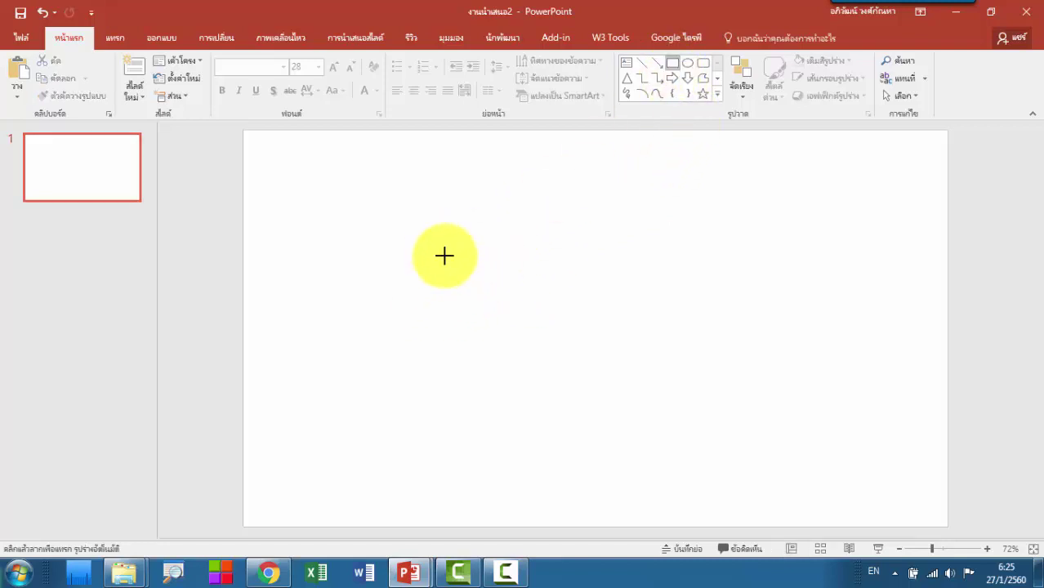
left_click(447, 257)
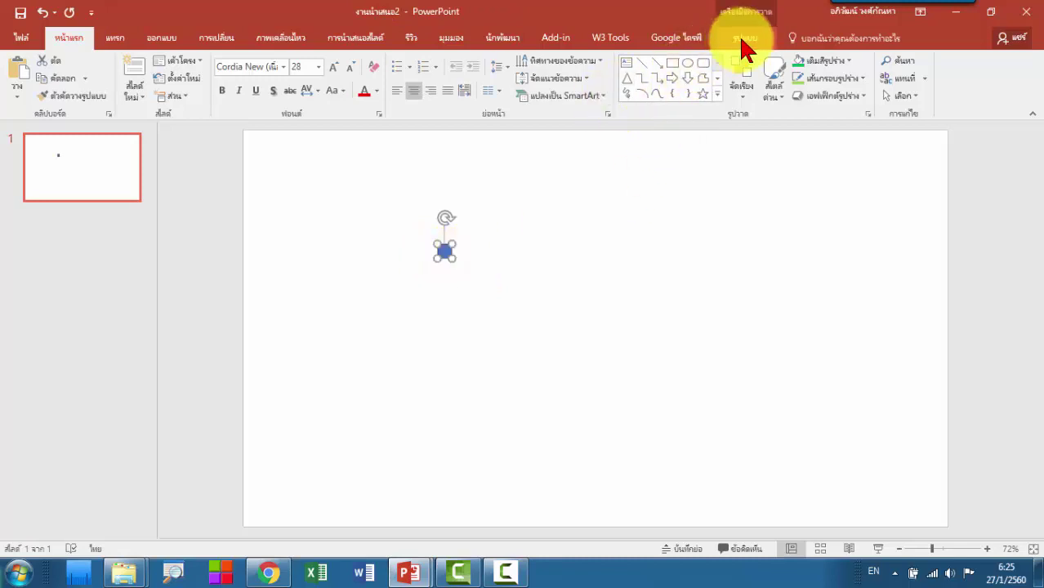
left_click(744, 41)
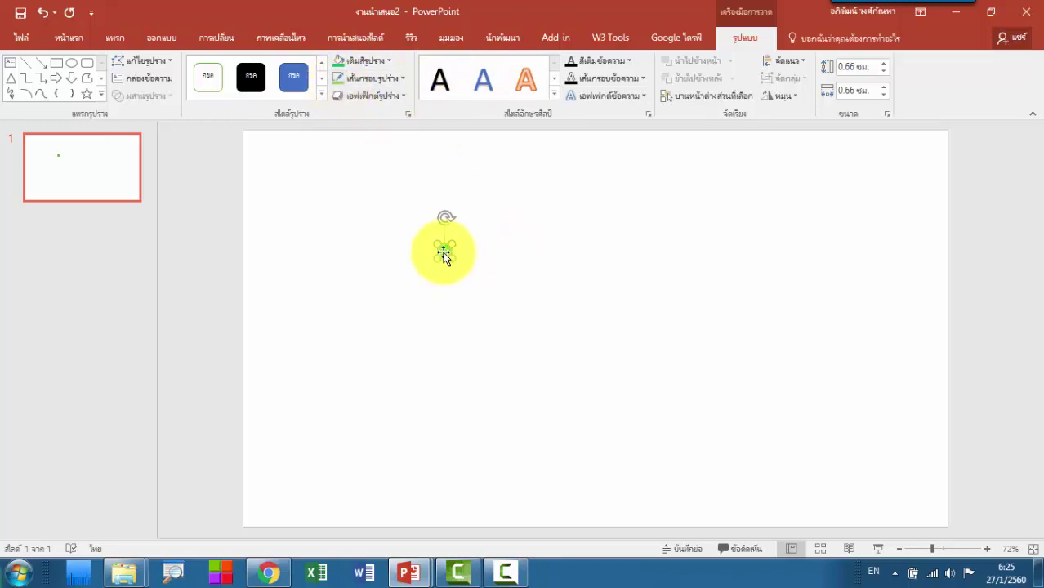
left_click(401, 79)
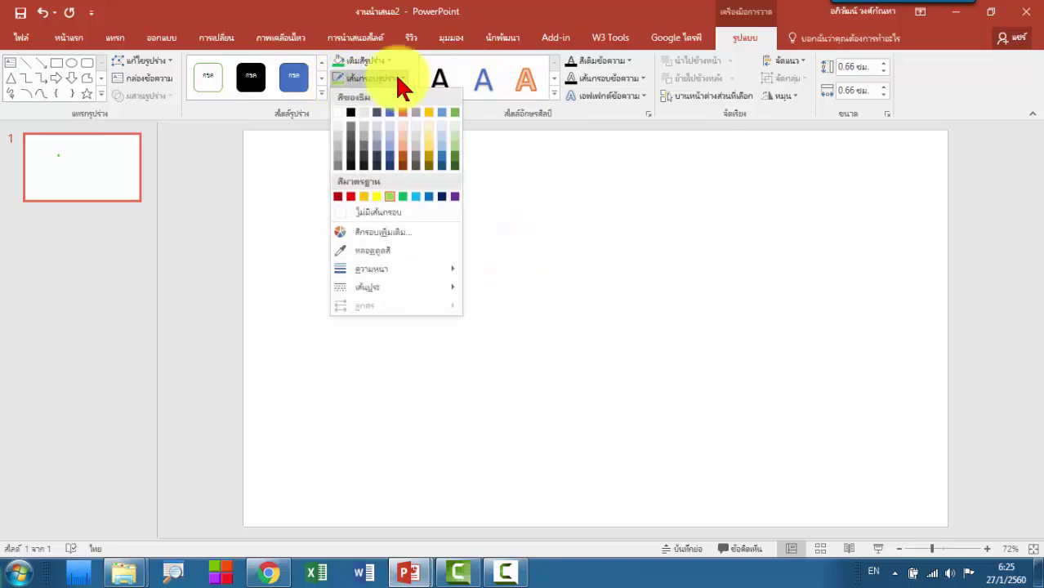
mouse_move(396, 268)
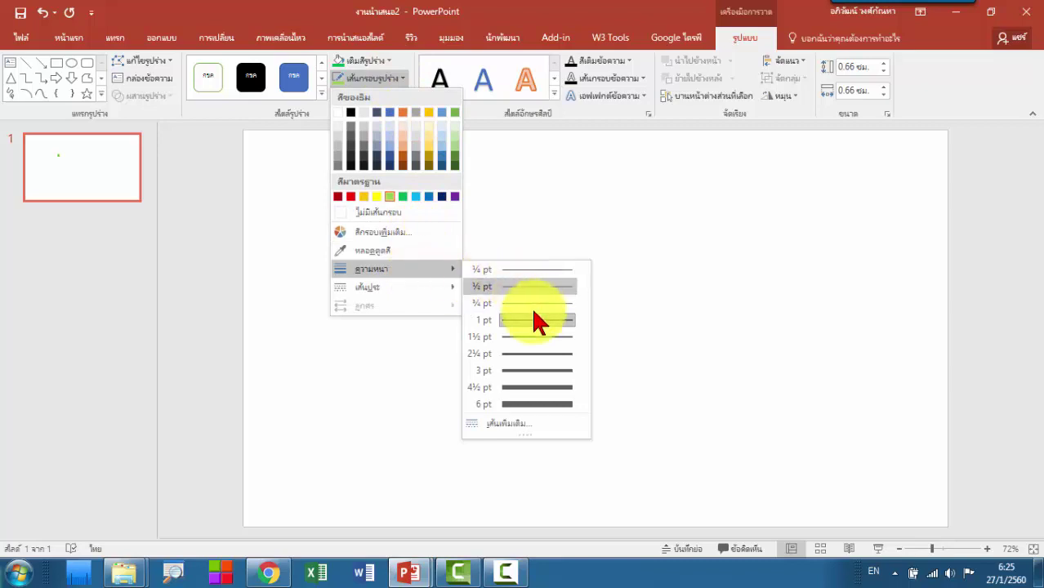
left_click(538, 355)
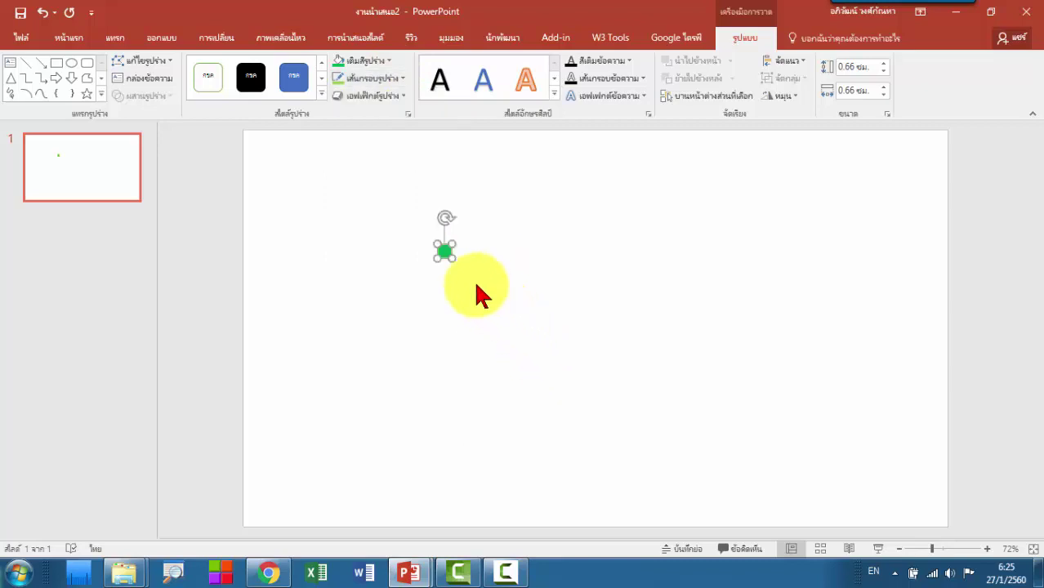
right_click(446, 255)
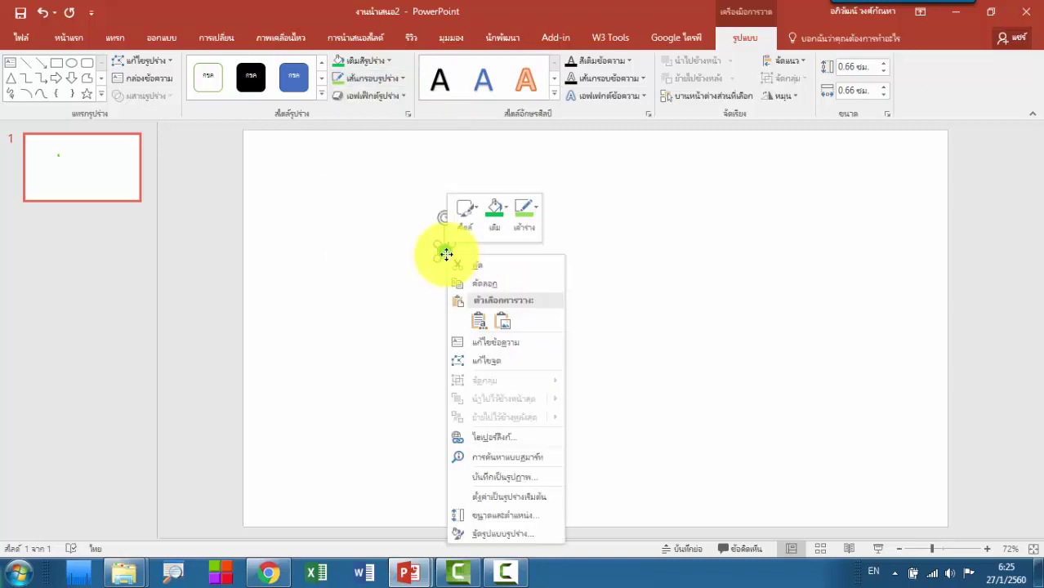
left_click(504, 265)
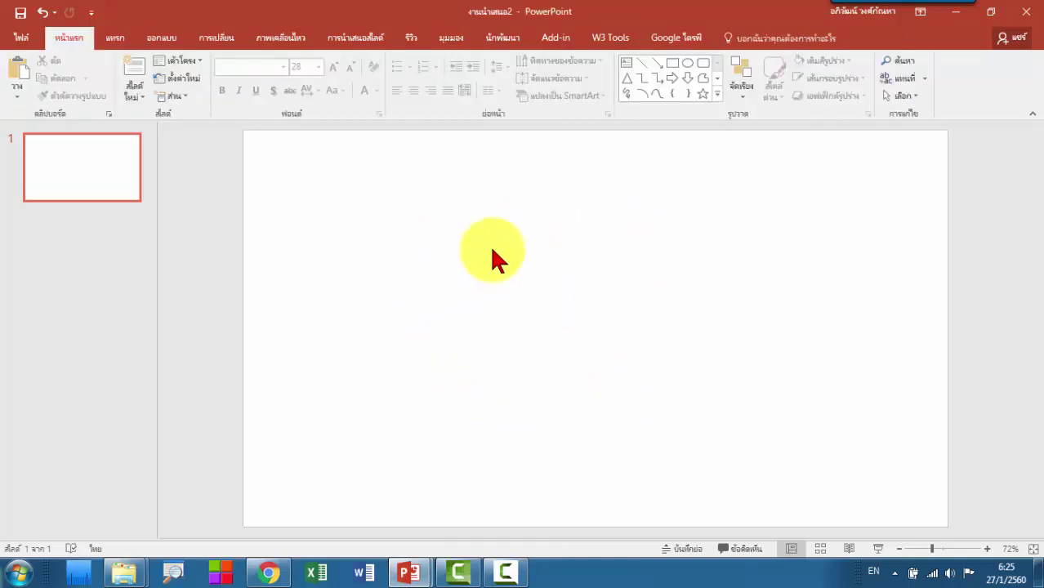
Fill the slide background with the clipboard picture, tiled as a green grid texture.
right_click(471, 217)
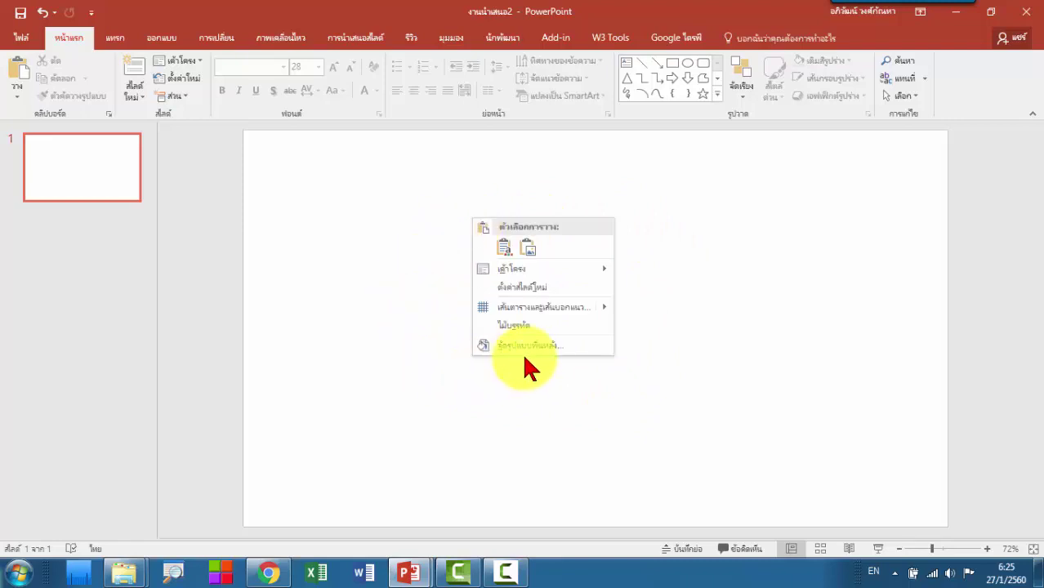
left_click(527, 345)
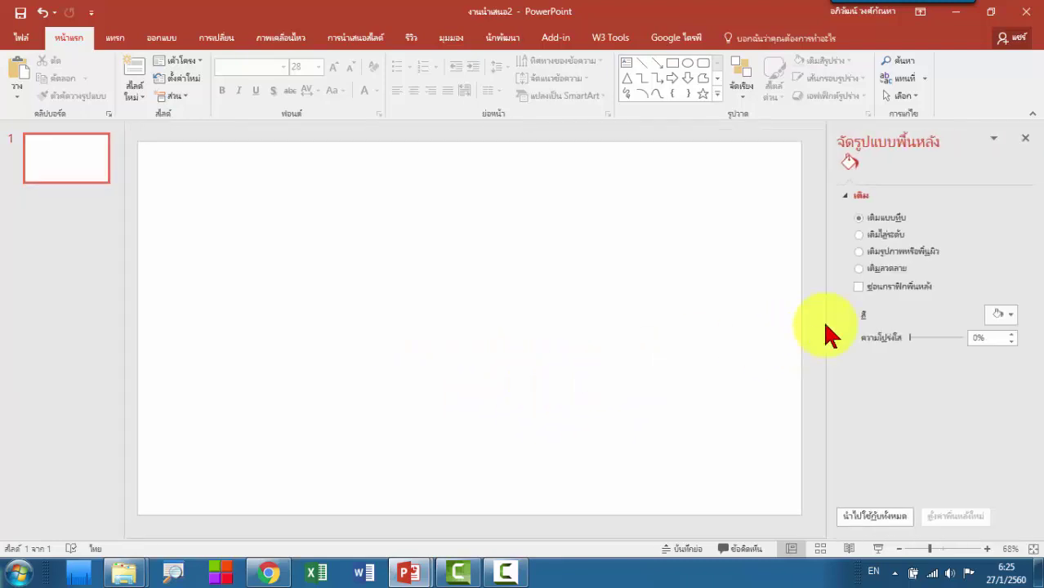
left_click(916, 249)
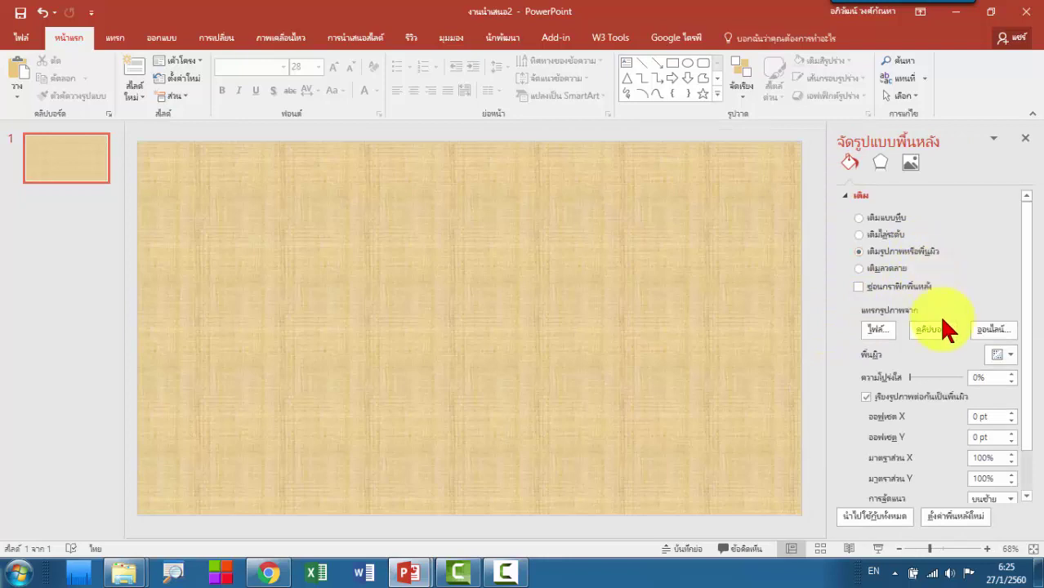
left_click(939, 326)
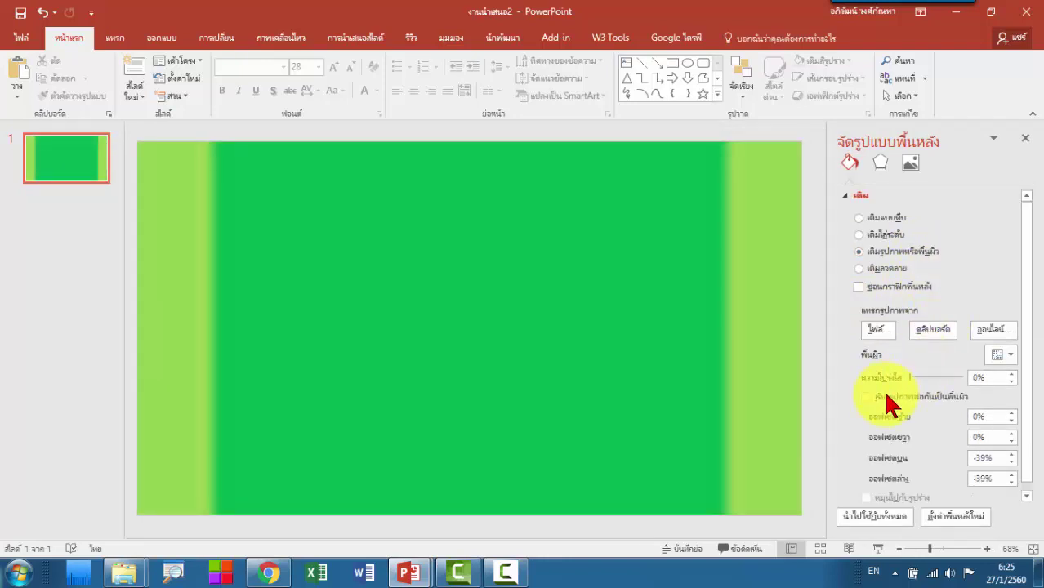
left_click(886, 396)
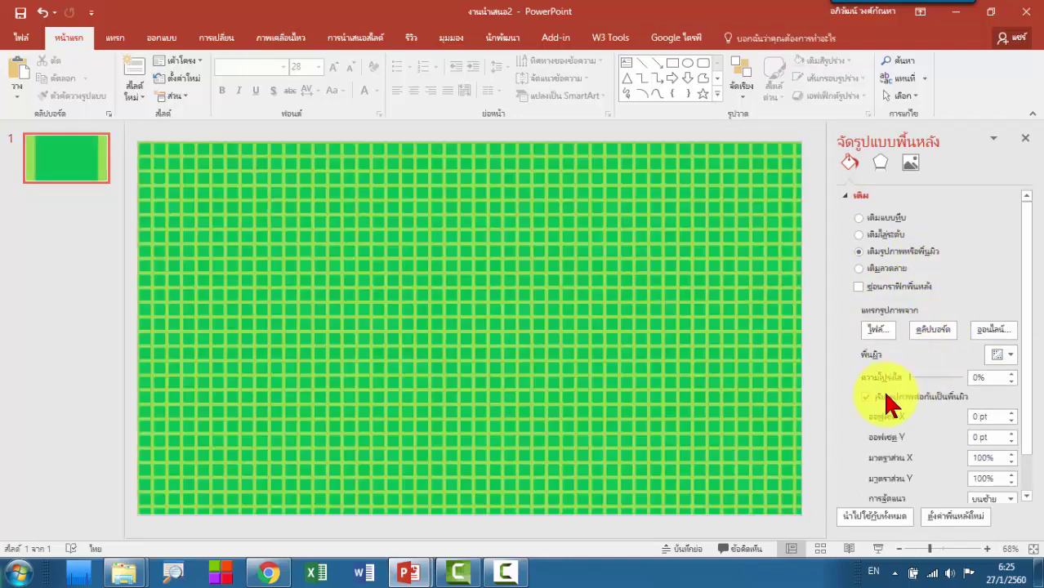
left_click(1024, 139)
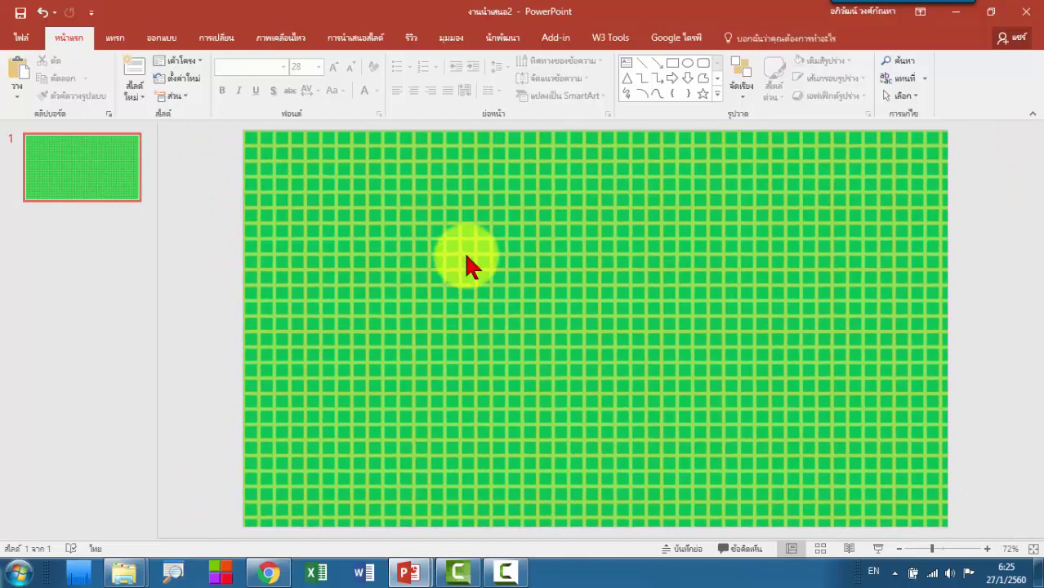
Insert the desktop computer photo with monitor, keyboard and mouse from the Desktop folder.
left_click(116, 38)
left_click(98, 85)
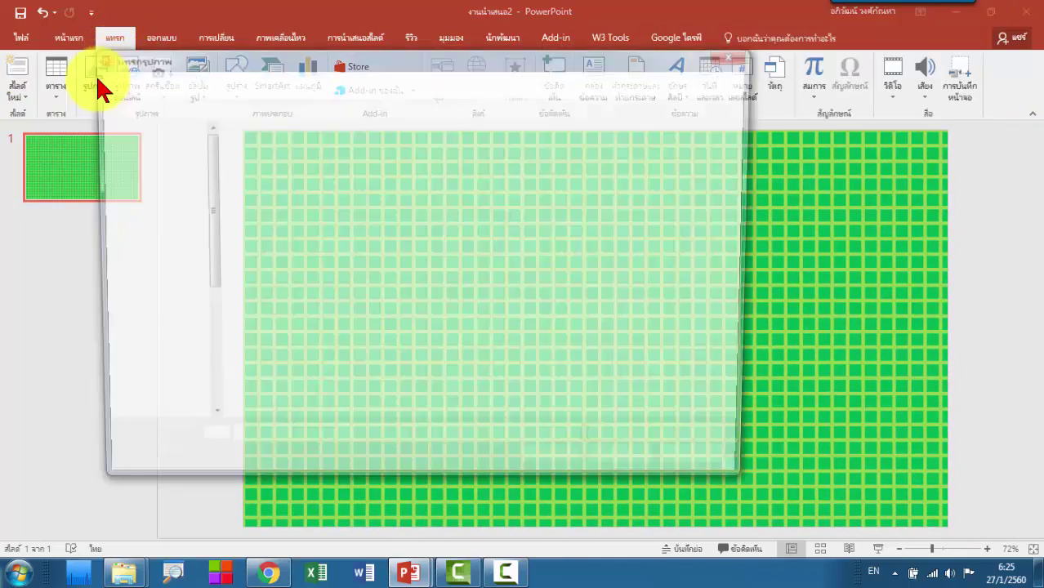
left_click_drag(750, 211, 754, 281)
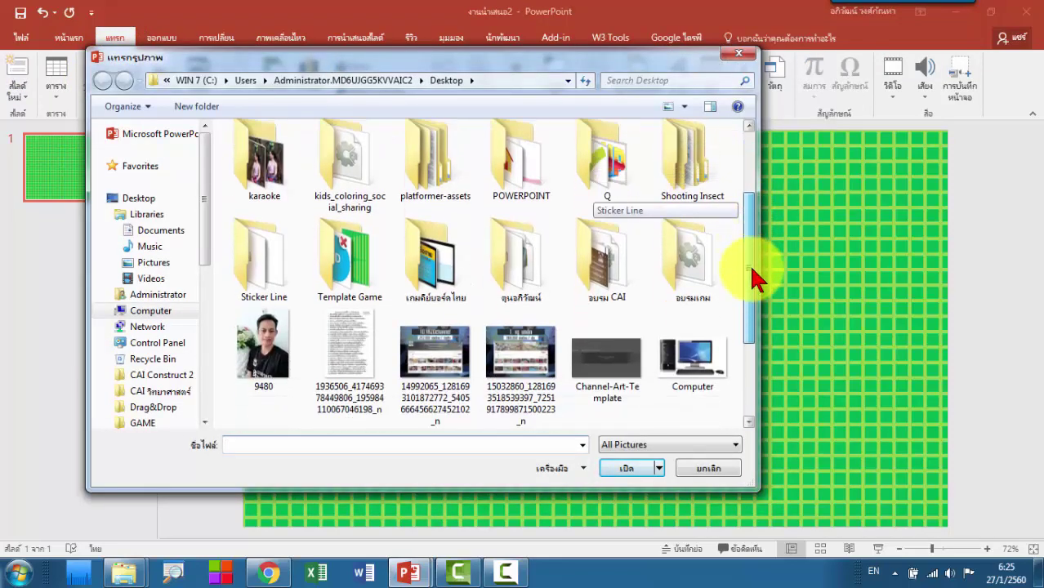
double_click(694, 304)
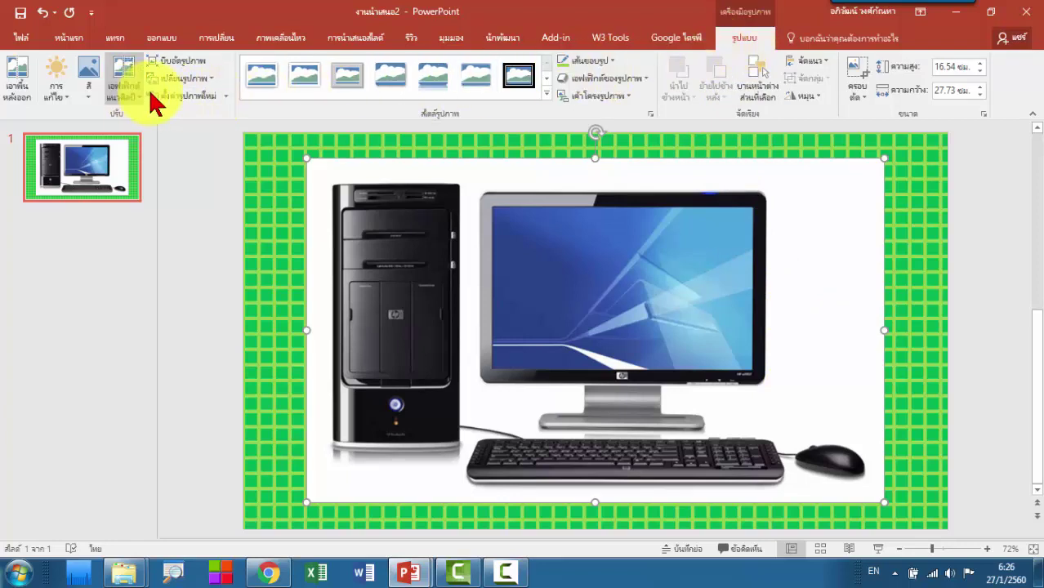
Run Remove Background on the computer photo and stretch the keep area to every picture edge.
left_click(22, 100)
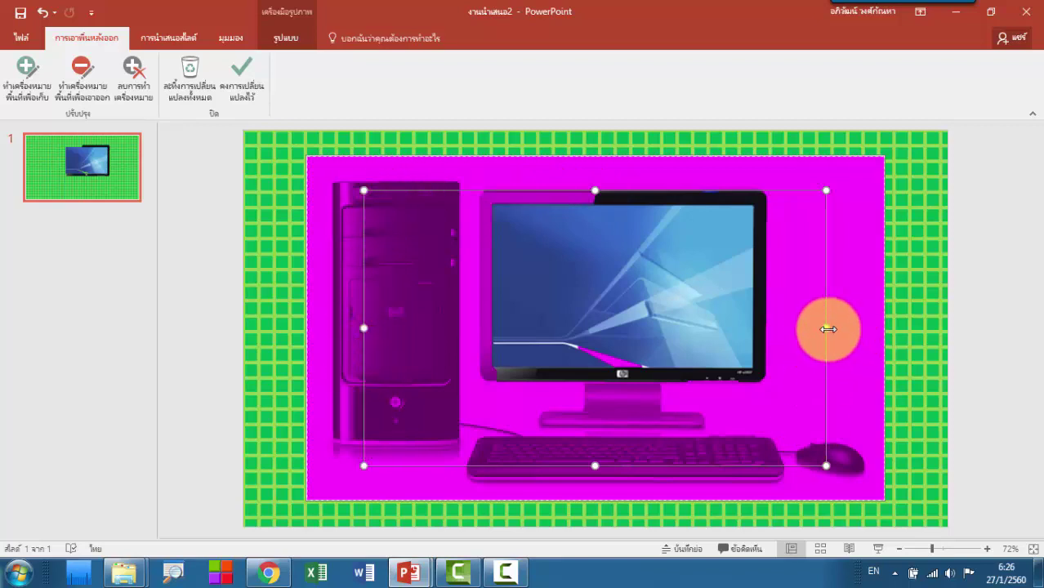
left_click_drag(828, 328, 888, 329)
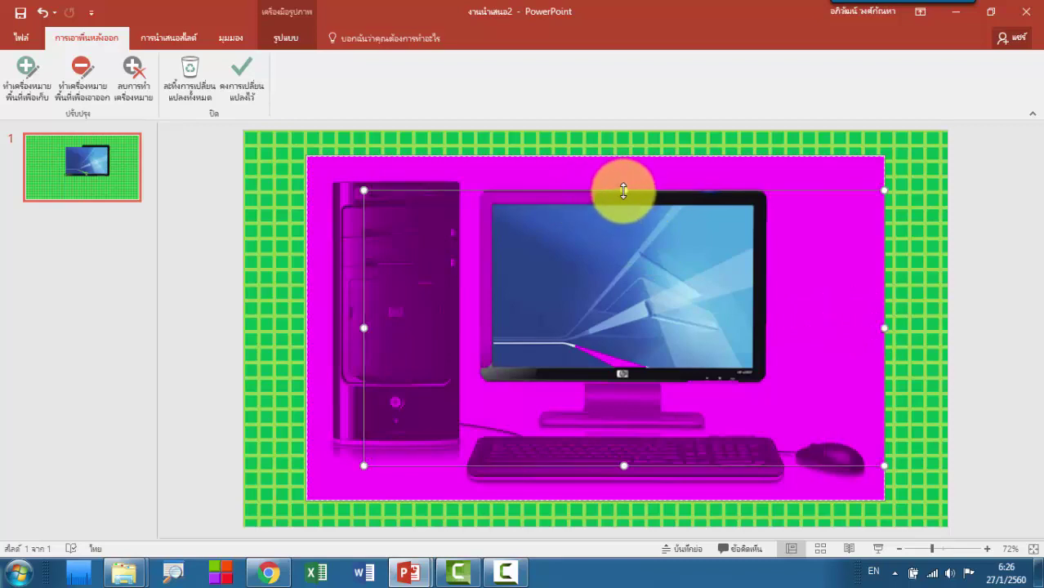
left_click_drag(623, 190, 625, 154)
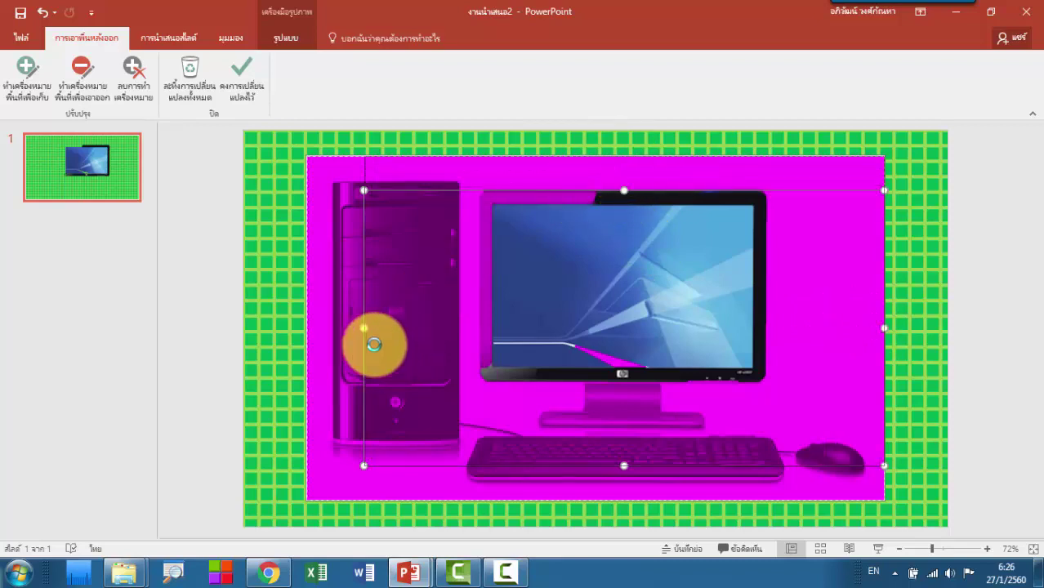
left_click(364, 313)
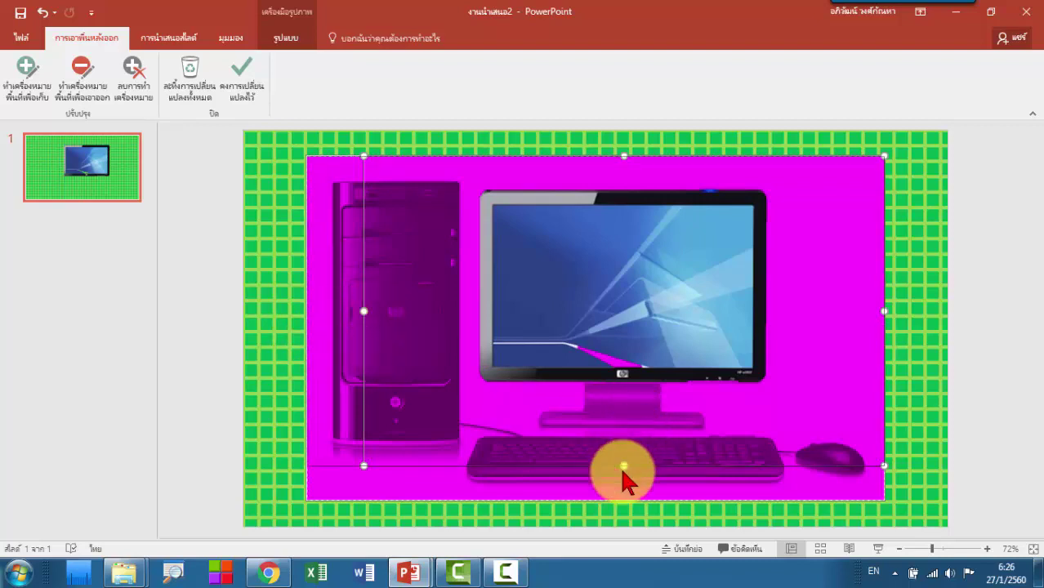
left_click_drag(624, 467, 594, 503)
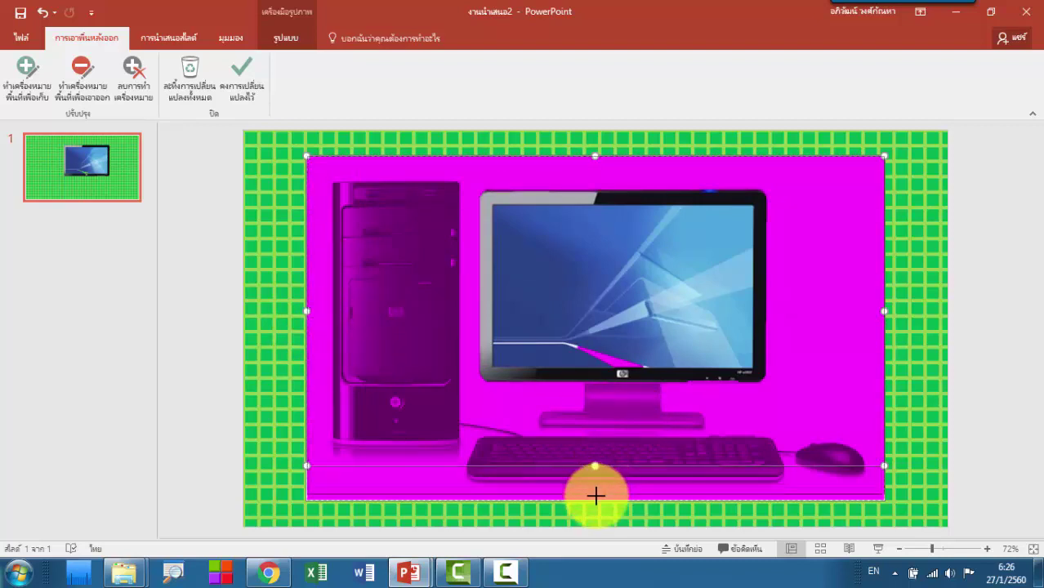
left_click(653, 488)
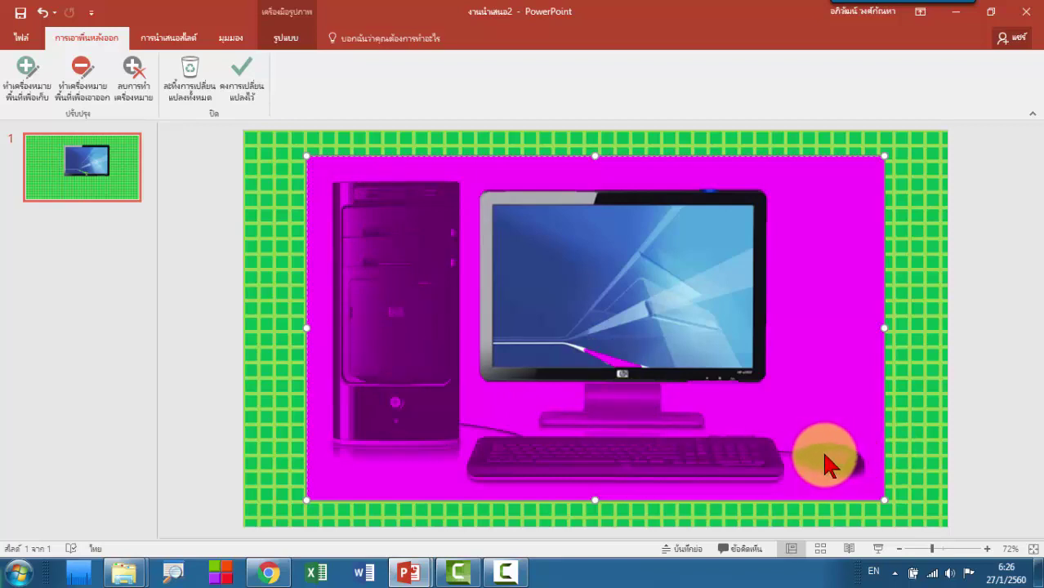
Use Mark Areas to Keep on the monitor's lower edge, its stand and the keyboard.
left_click(30, 83)
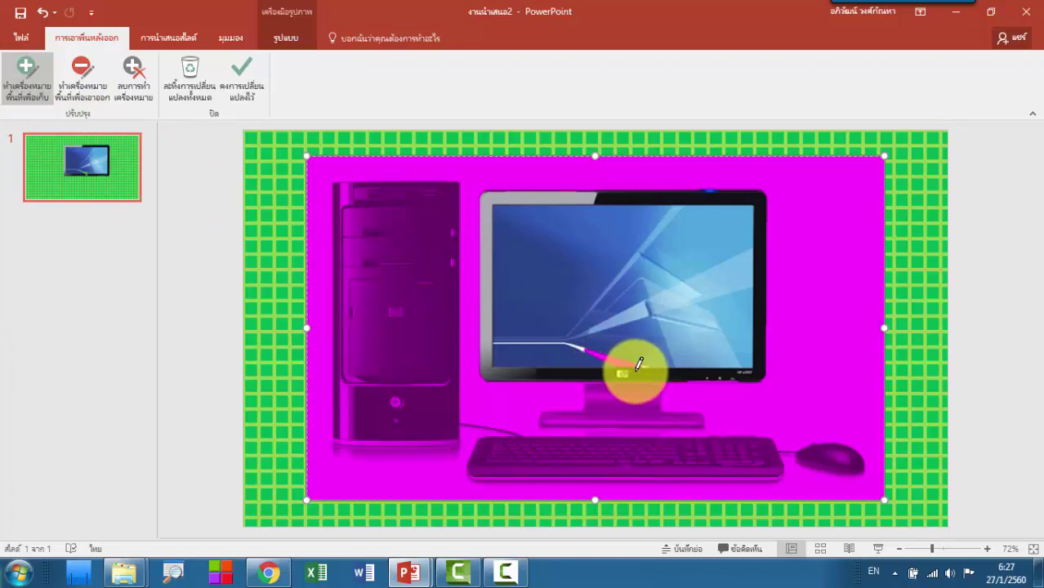
mouse_move(640, 364)
left_mouse_down()
mouse_move(584, 344)
mouse_move(637, 363)
left_mouse_up()
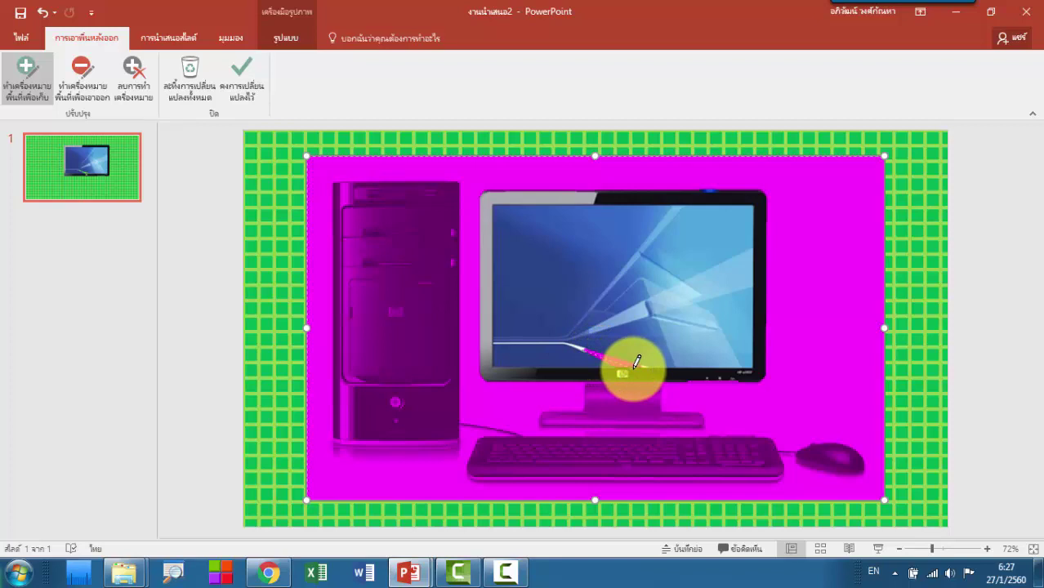
mouse_move(640, 360)
left_mouse_down()
mouse_move(629, 354)
mouse_move(621, 374)
left_mouse_up()
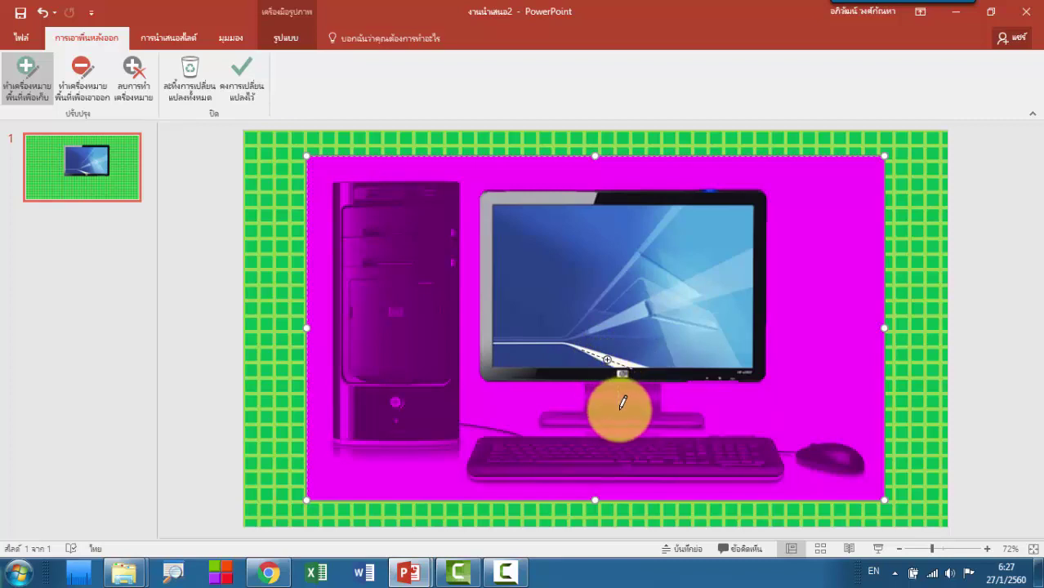
left_click_drag(620, 374, 623, 414)
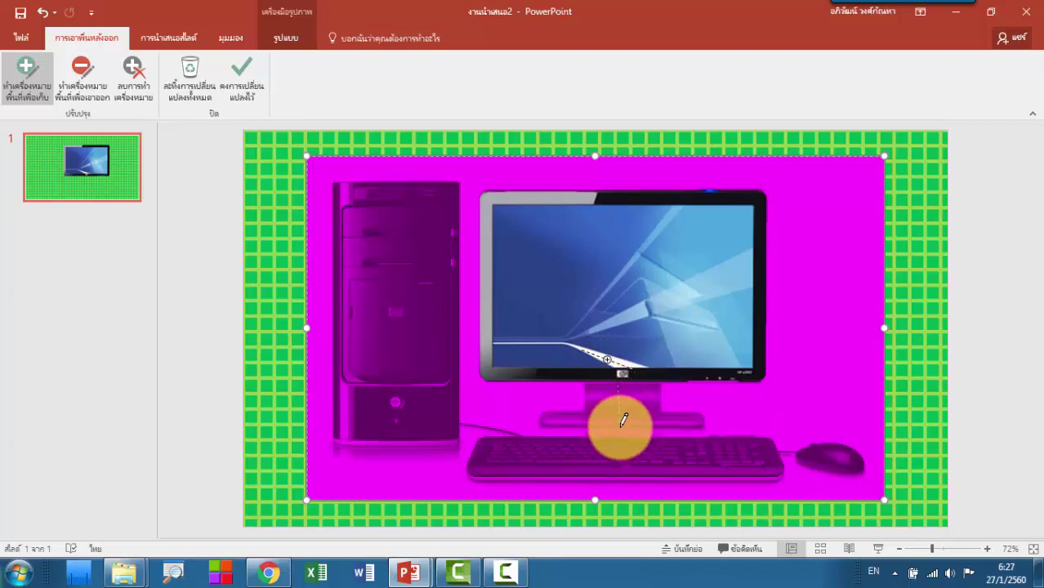
left_click_drag(624, 420, 618, 404)
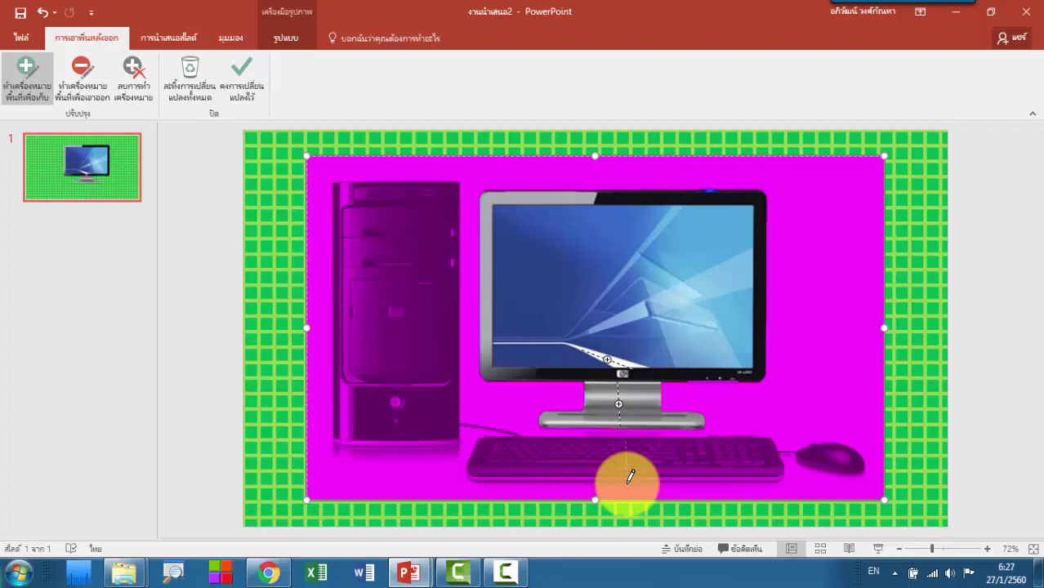
left_click_drag(631, 476, 628, 483)
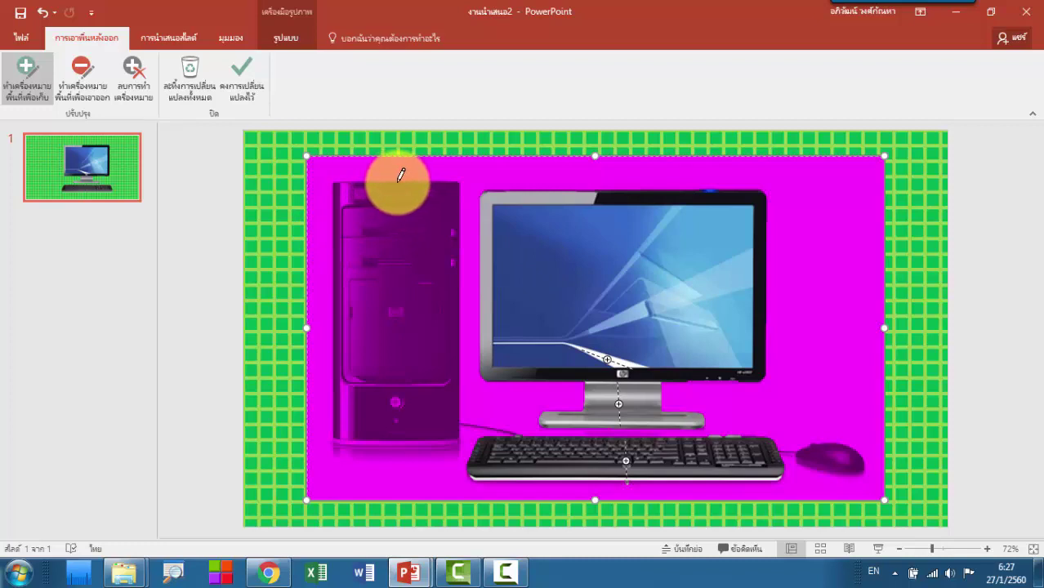
Mark both sides of the tower and its base as areas to keep.
left_click_drag(397, 180, 390, 442)
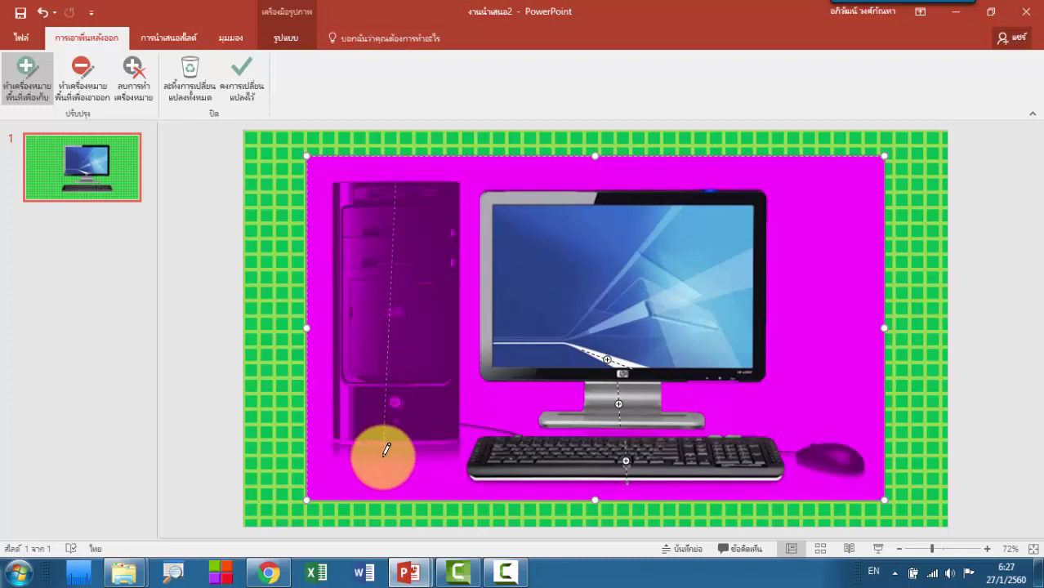
left_click_drag(387, 449, 400, 444)
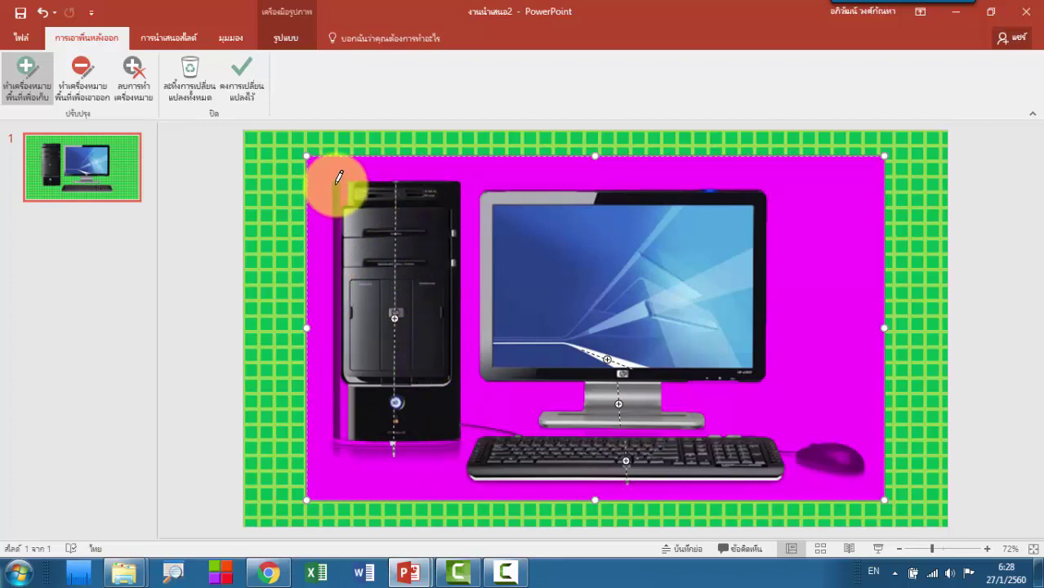
left_click_drag(339, 176, 341, 422)
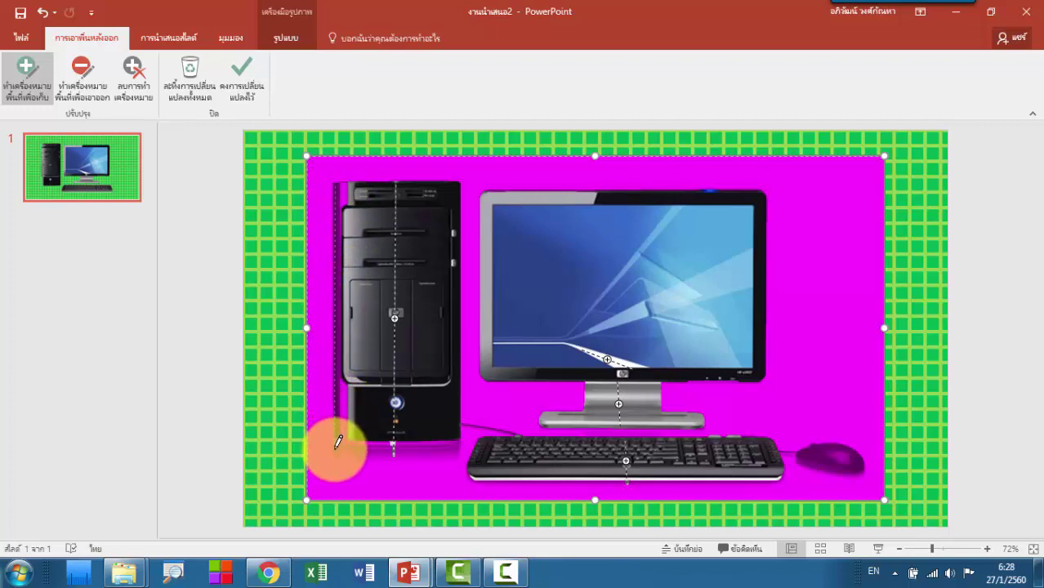
left_click_drag(338, 442, 335, 445)
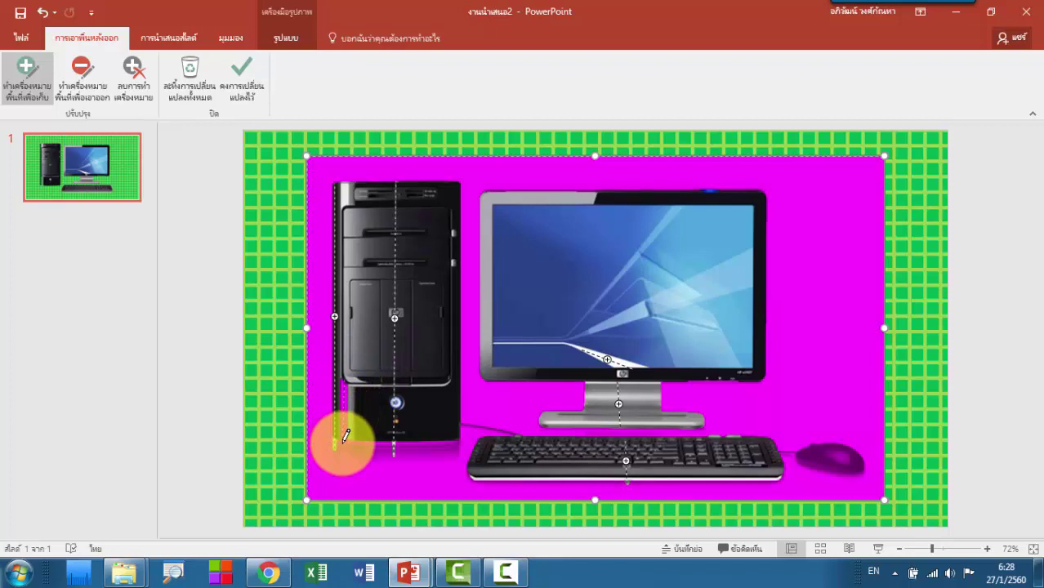
left_click_drag(346, 436, 346, 442)
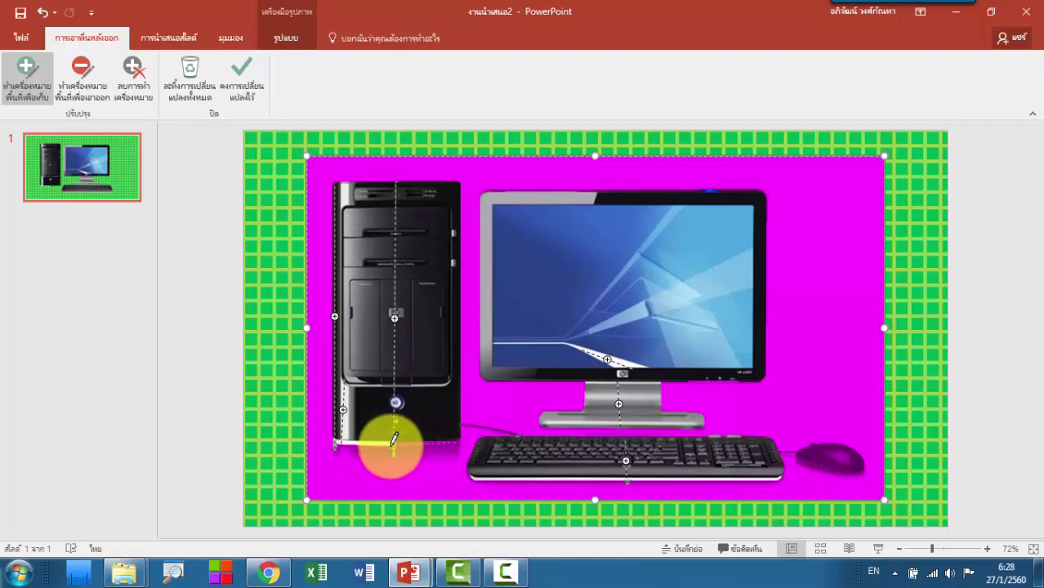
left_click_drag(394, 442, 423, 444)
left_click_drag(423, 444, 460, 441)
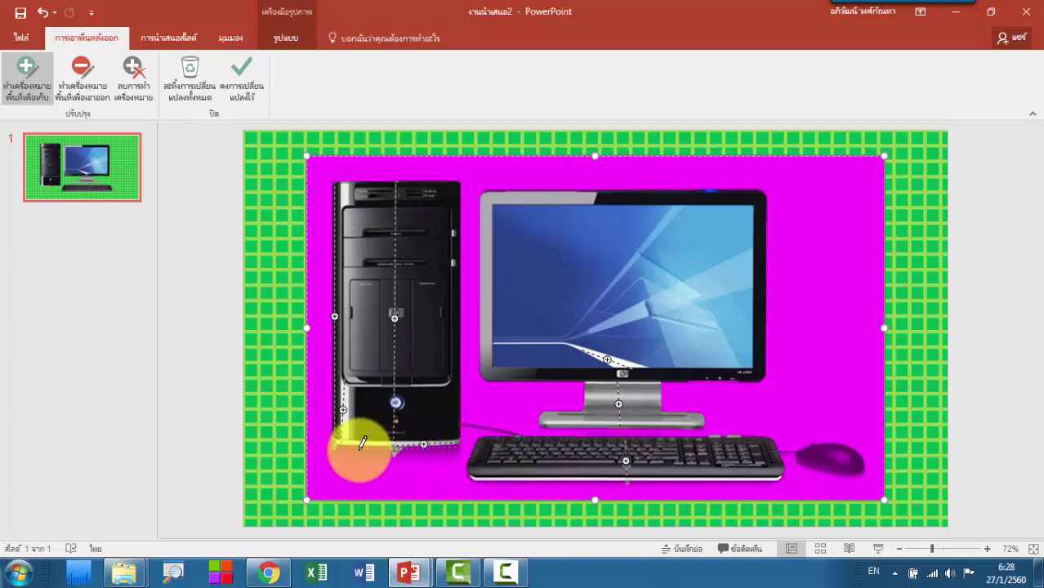
left_click_drag(337, 442, 339, 442)
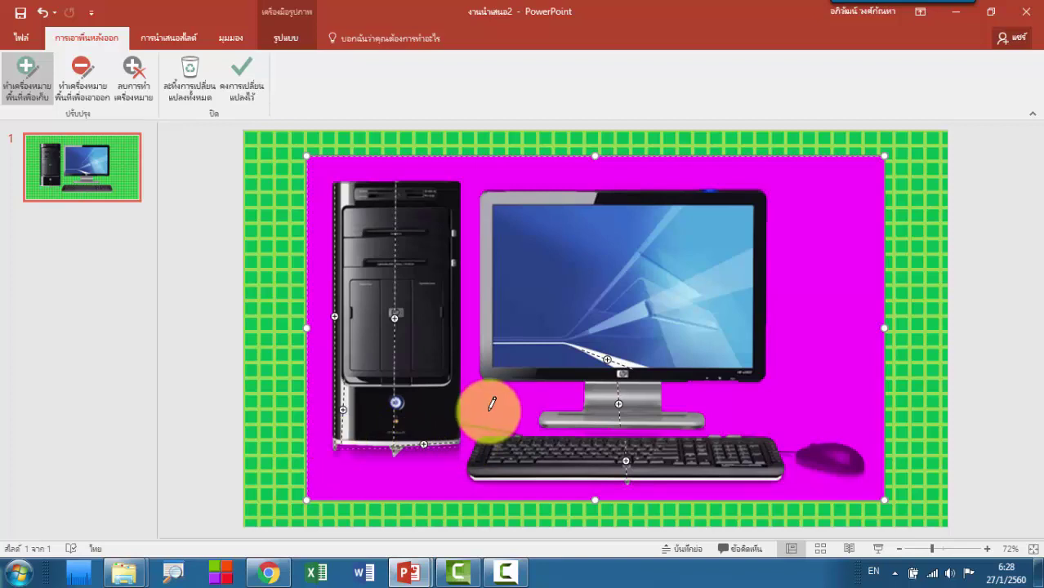
mouse_move(423, 444)
left_mouse_down()
mouse_move(463, 441)
mouse_move(411, 442)
mouse_move(443, 441)
left_mouse_up()
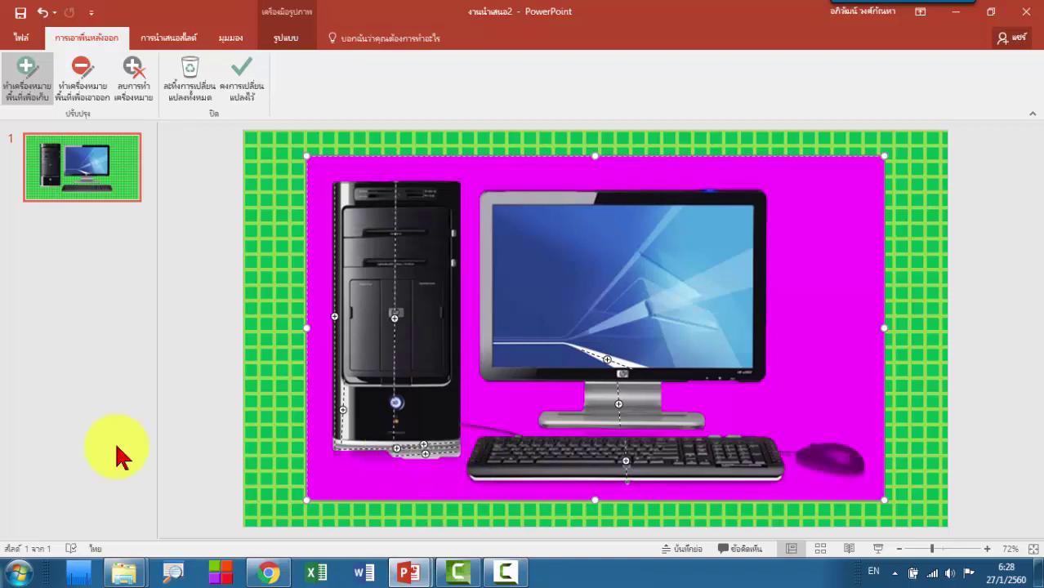
mouse_move(374, 448)
left_mouse_down()
mouse_move(346, 446)
mouse_move(396, 449)
mouse_move(381, 444)
mouse_move(388, 451)
left_mouse_up()
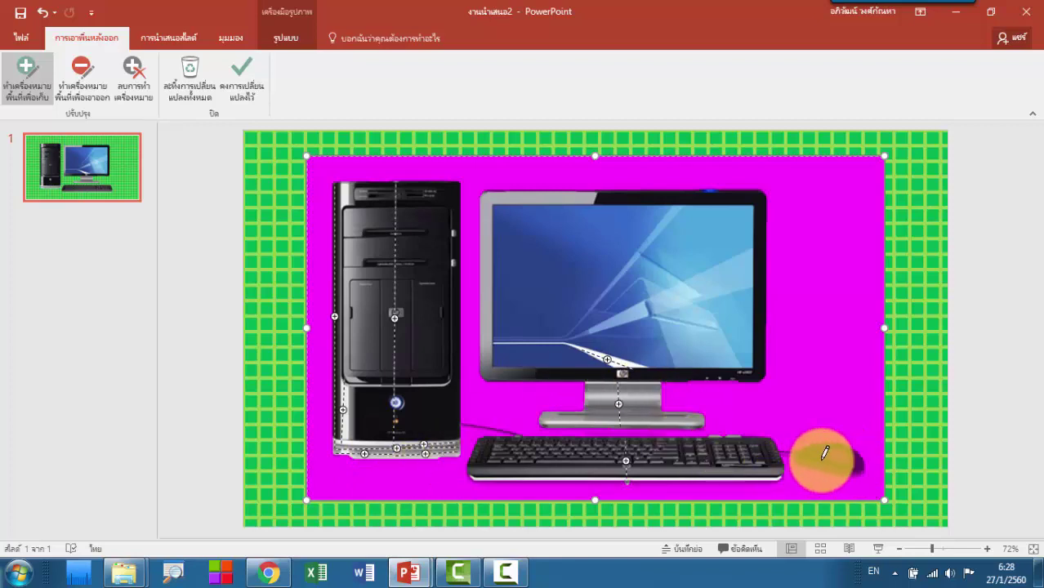
Mark the mouse, the cables and the monitor's lower edge as areas to keep.
mouse_move(815, 451)
left_mouse_down()
mouse_move(803, 442)
mouse_move(868, 467)
mouse_move(809, 443)
left_mouse_up()
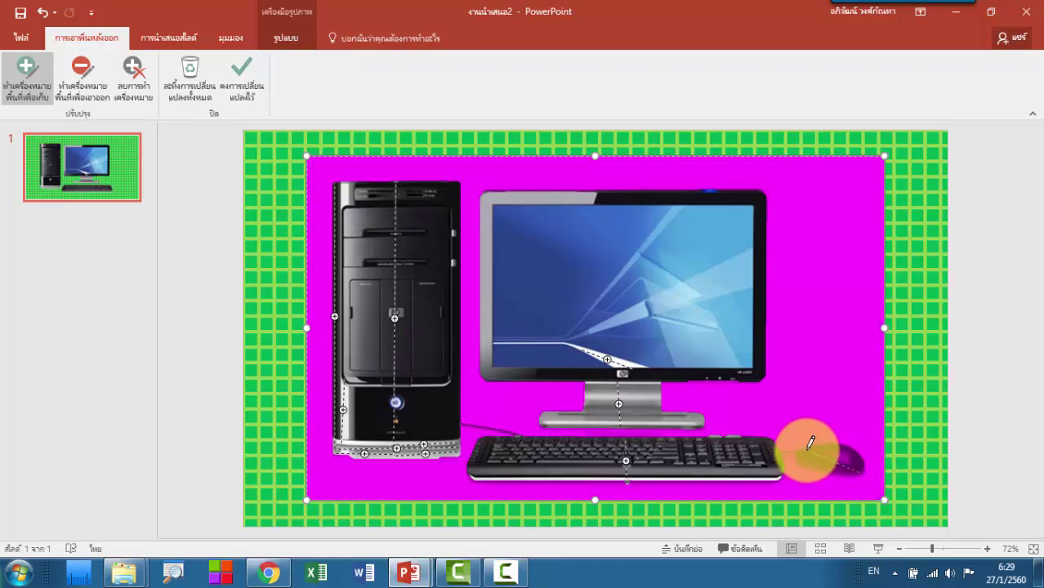
left_click_drag(810, 443, 801, 447)
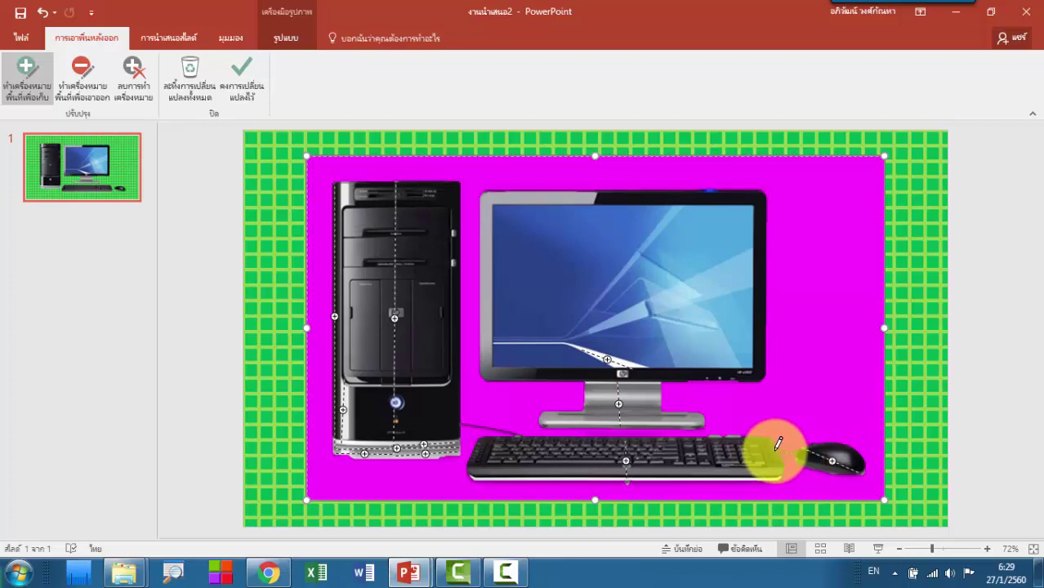
left_click_drag(771, 450, 768, 450)
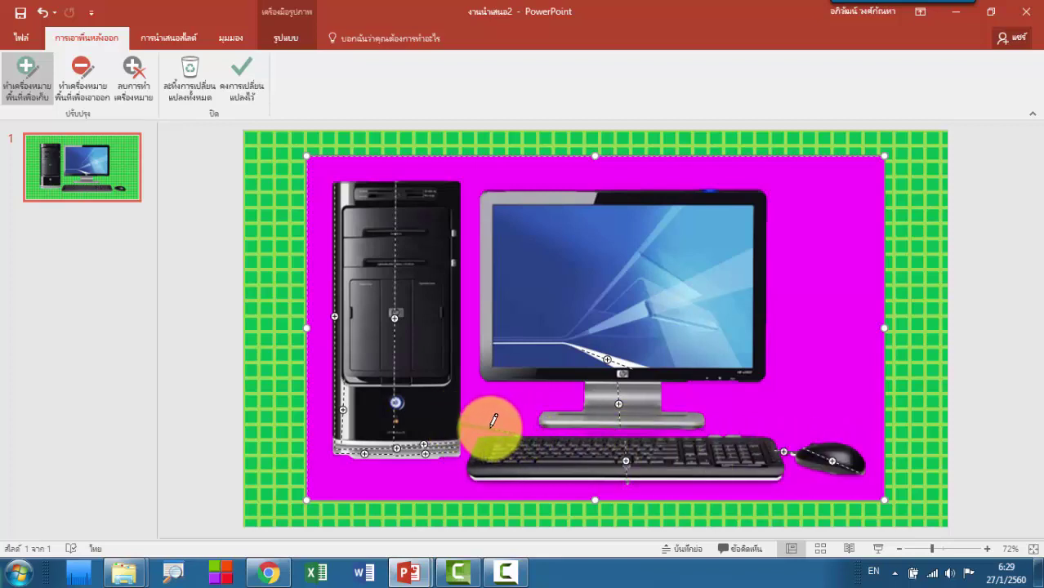
left_click_drag(493, 422, 459, 422)
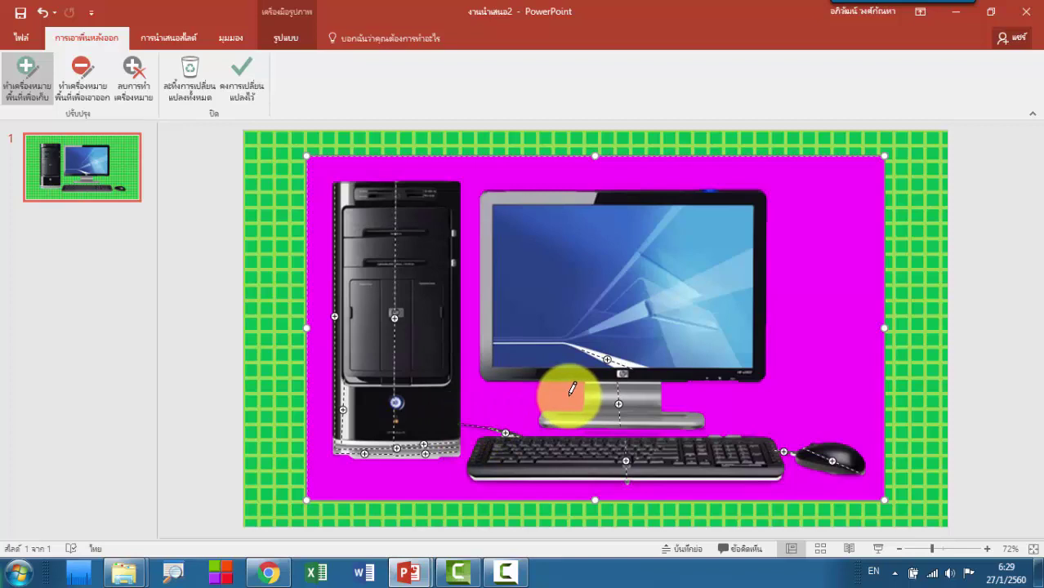
mouse_move(572, 390)
left_mouse_down()
mouse_move(508, 410)
mouse_move(496, 442)
left_mouse_up()
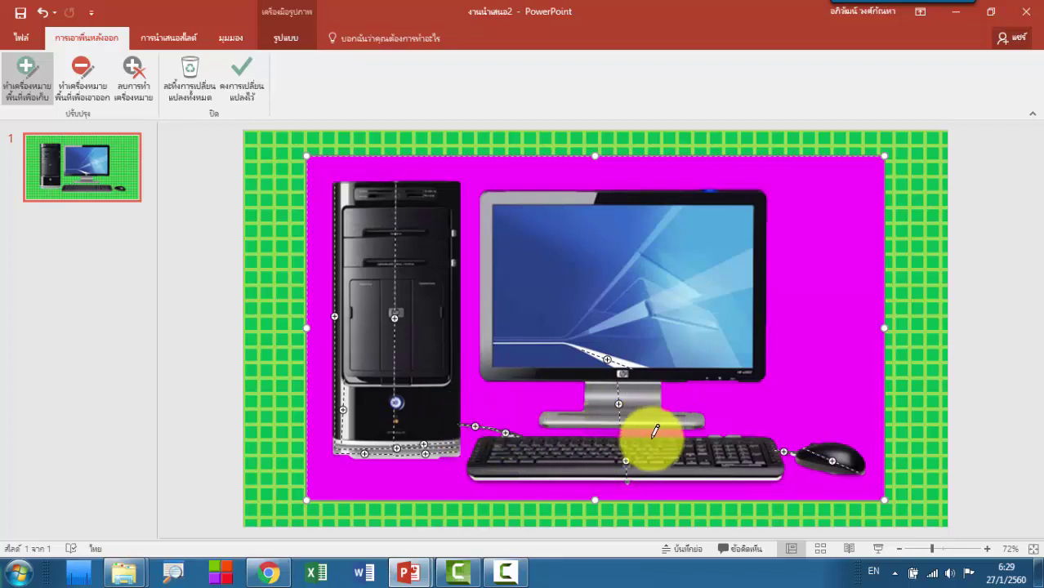
mouse_move(745, 384)
left_mouse_down()
mouse_move(736, 372)
mouse_move(685, 377)
left_mouse_up()
left_click_drag(776, 369, 769, 374)
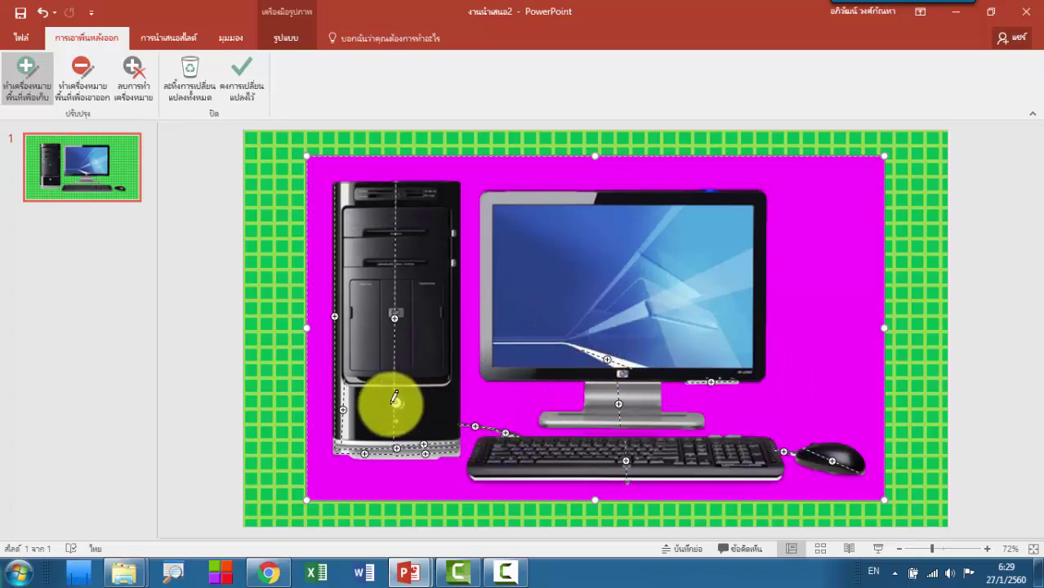
left_click(866, 256)
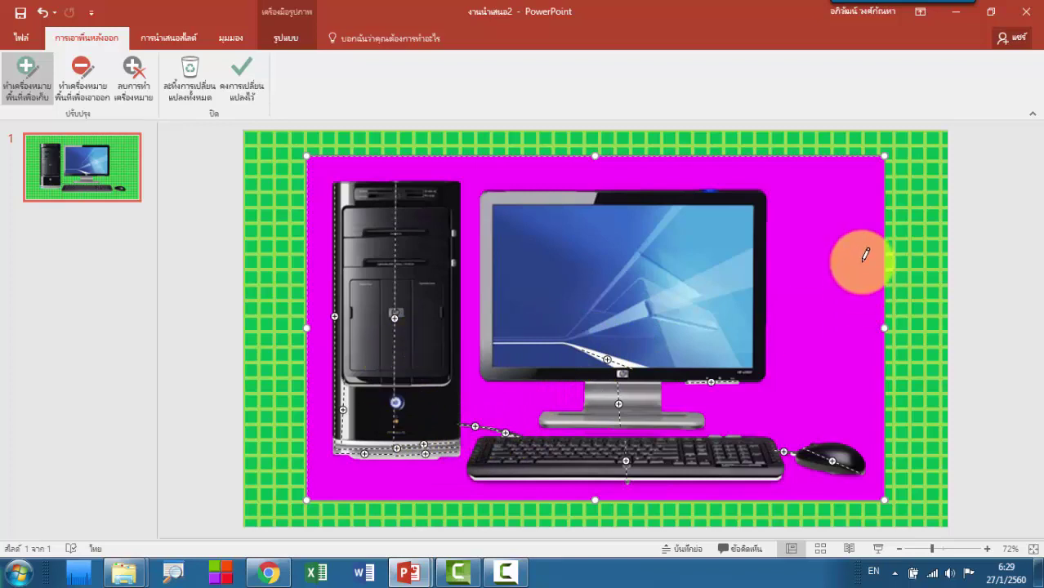
left_click_drag(865, 255, 875, 239)
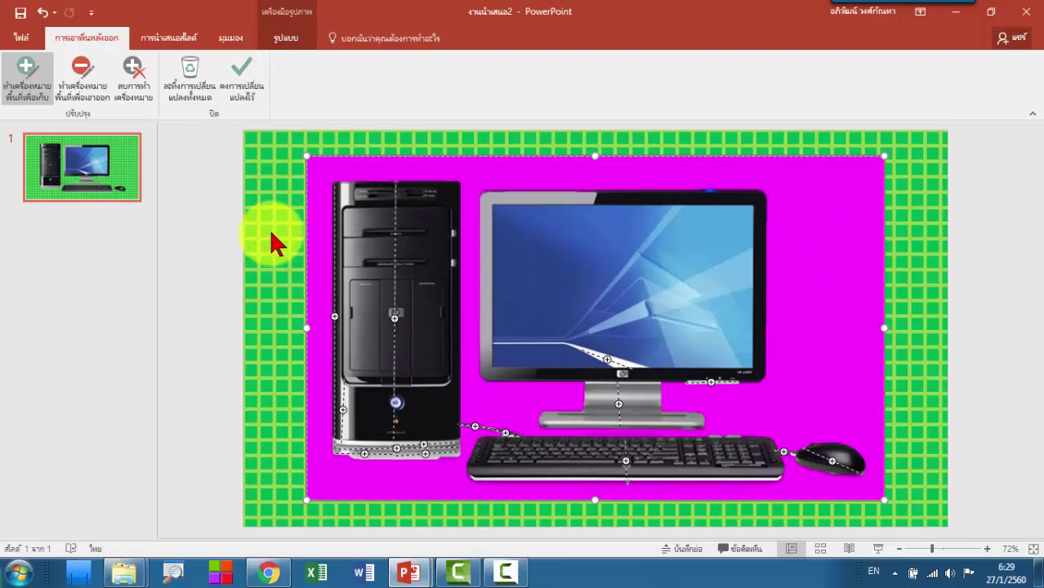
Keep the background removal, shrink the cutout to 8.36 × 14.01 cm and move it lower-left.
left_click(245, 85)
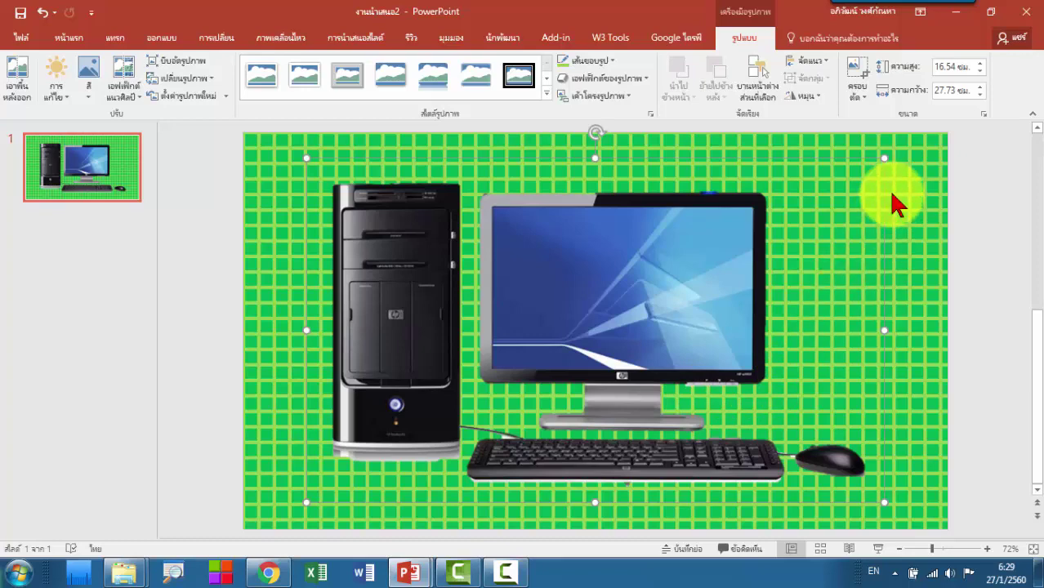
left_click_drag(886, 158, 599, 345)
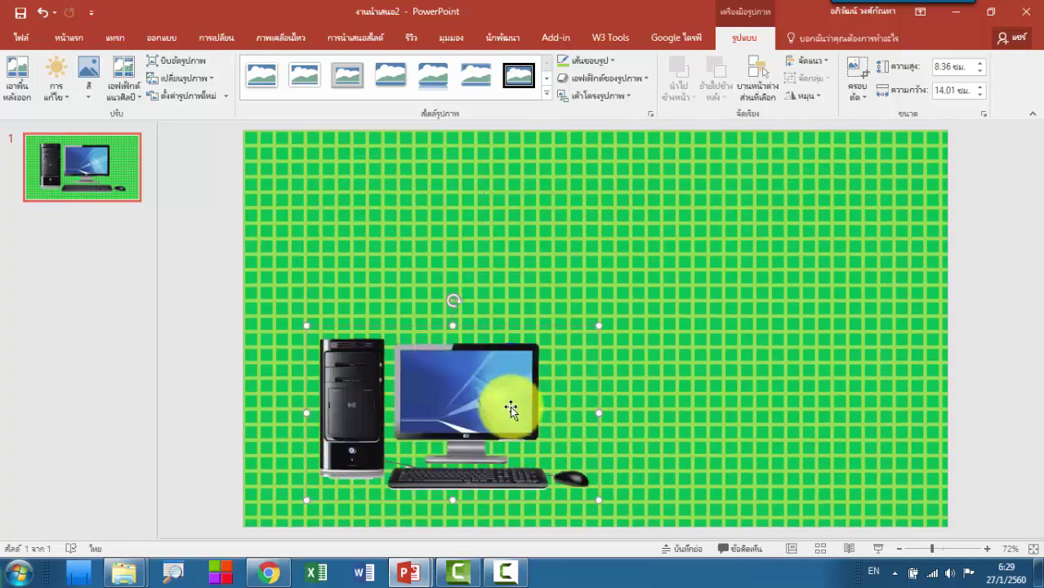
left_click_drag(510, 410, 462, 424)
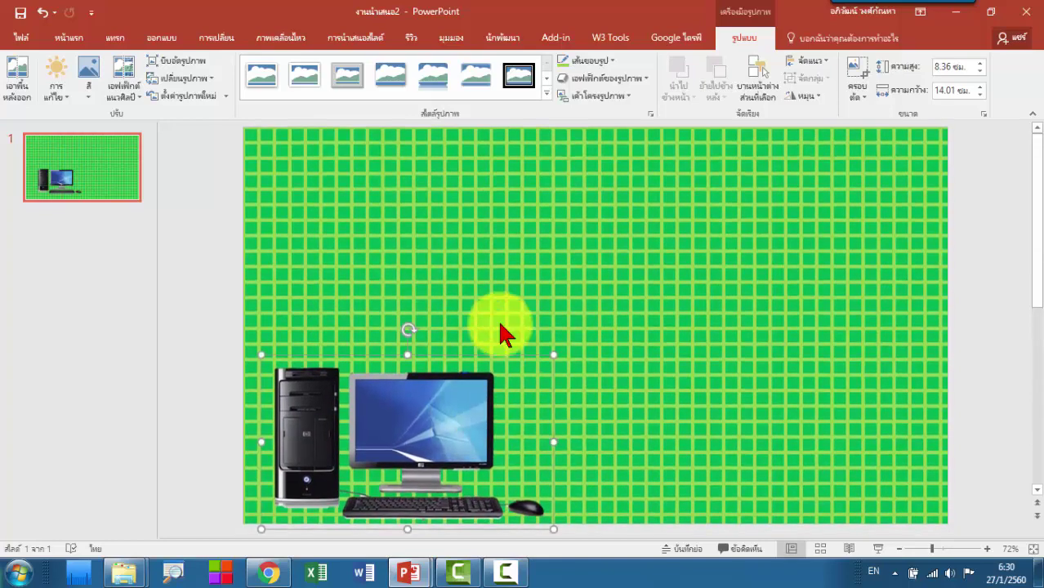
left_click(115, 38)
left_click(103, 73)
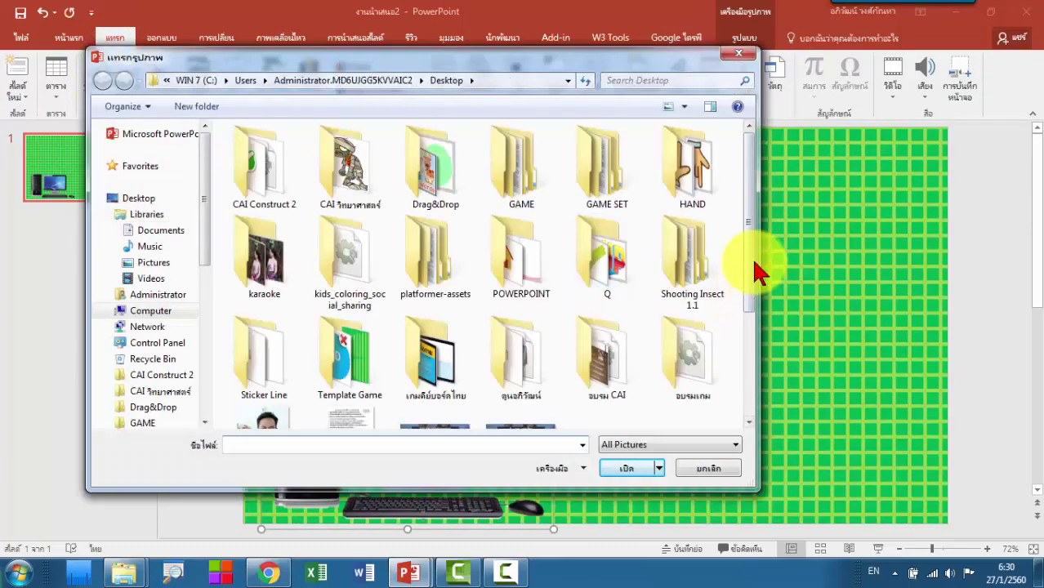
left_click_drag(755, 266, 757, 365)
left_click(351, 400)
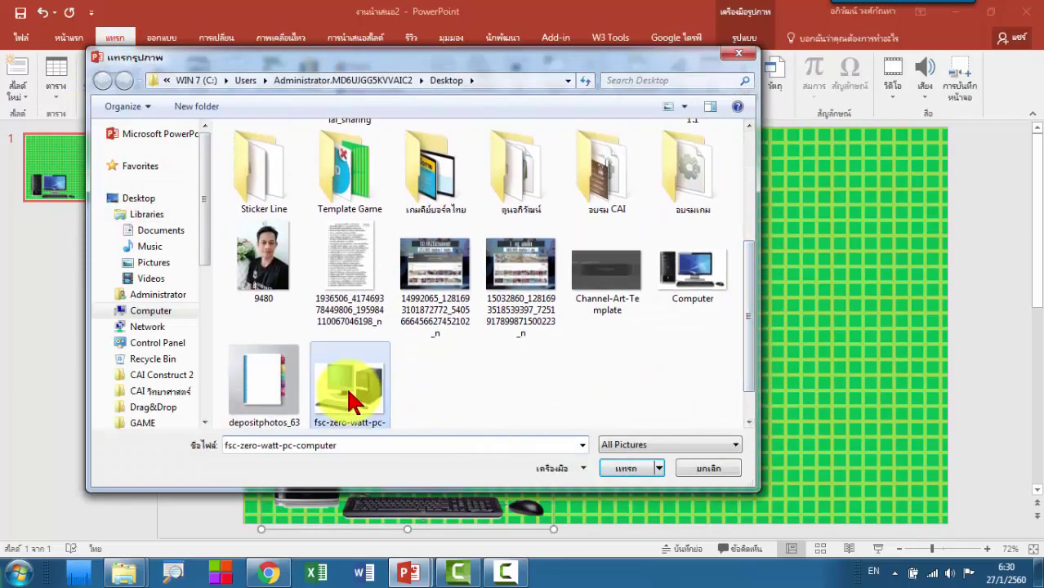
double_click(351, 400)
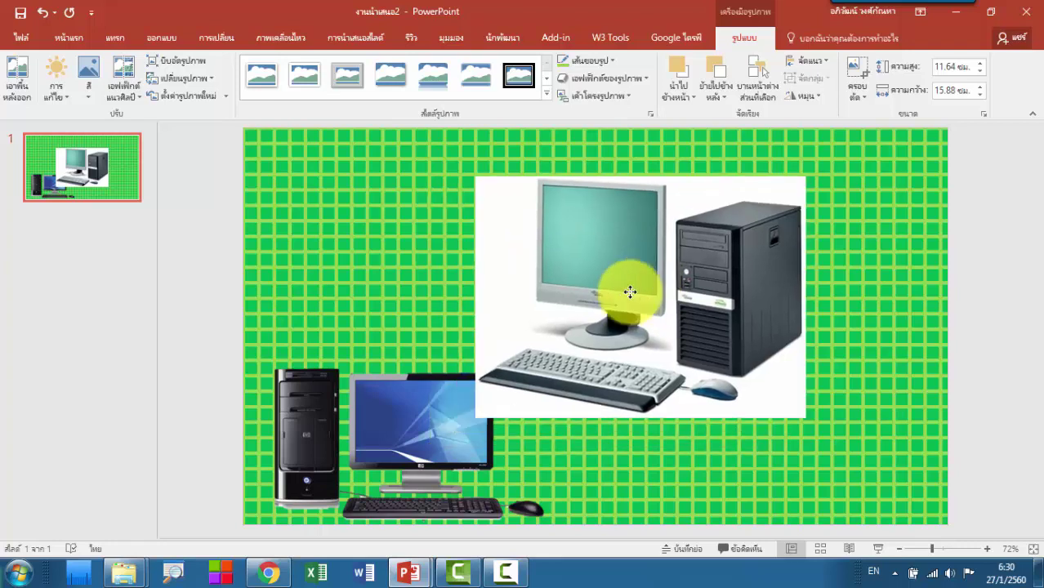
left_click_drag(629, 291, 682, 300)
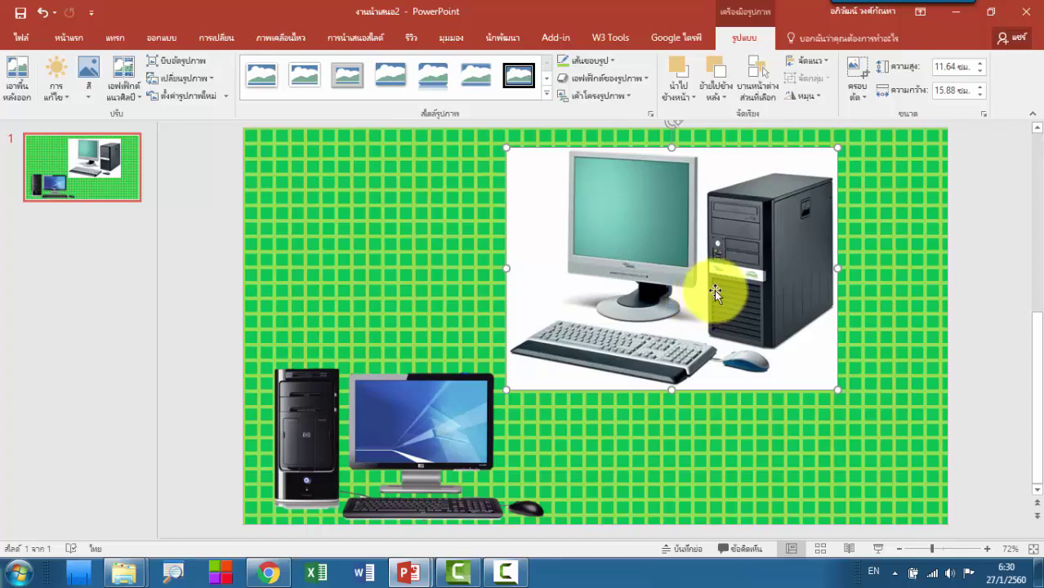
scroll(716, 291, "up", 5, "ctrl")
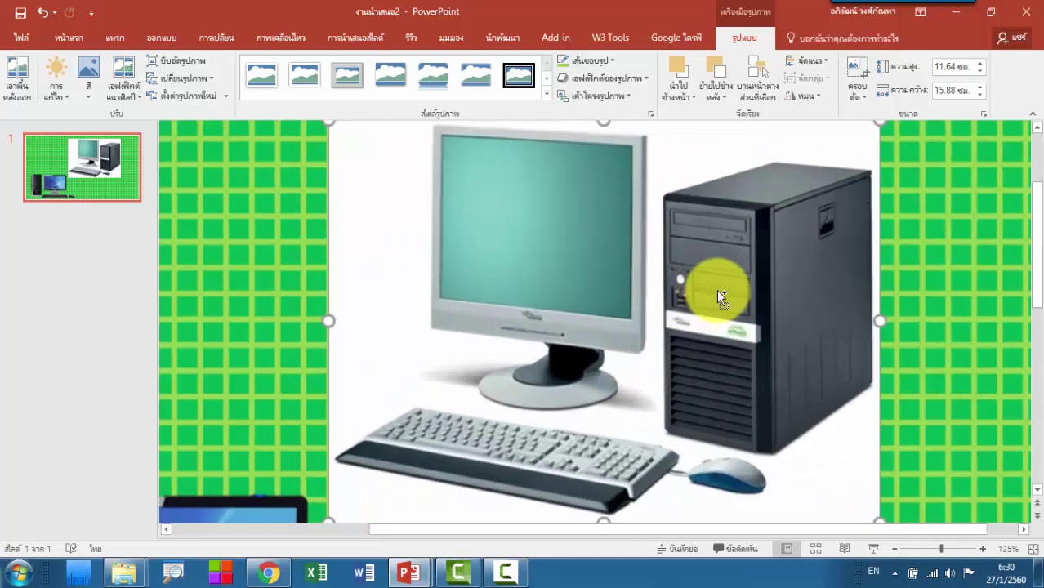
scroll(716, 289, "down", 2, "ctrl")
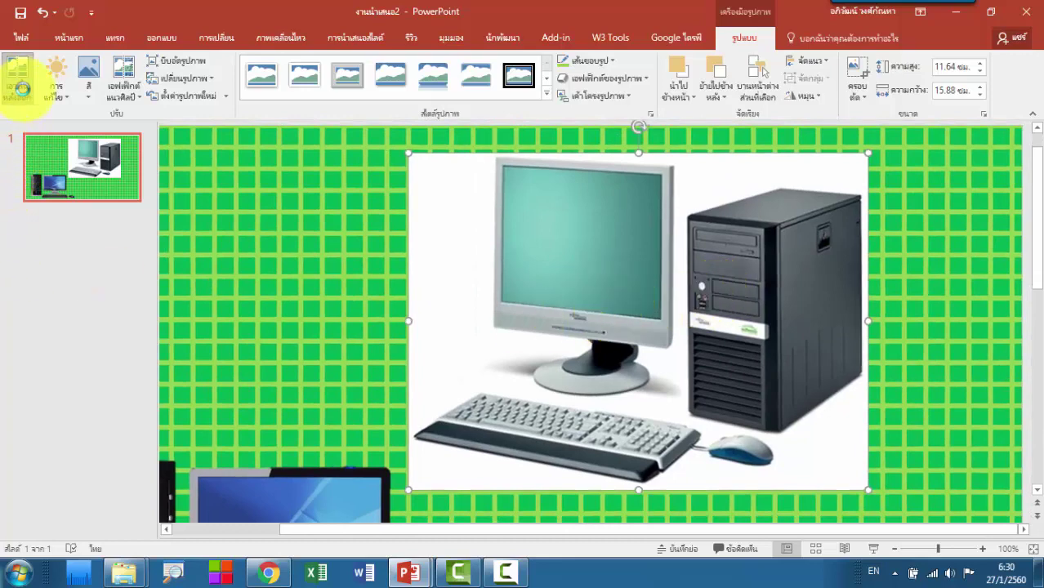
Run Remove Background on the second computer photo, stretch its keep area to the edges, and mark the tower label.
left_click(20, 88)
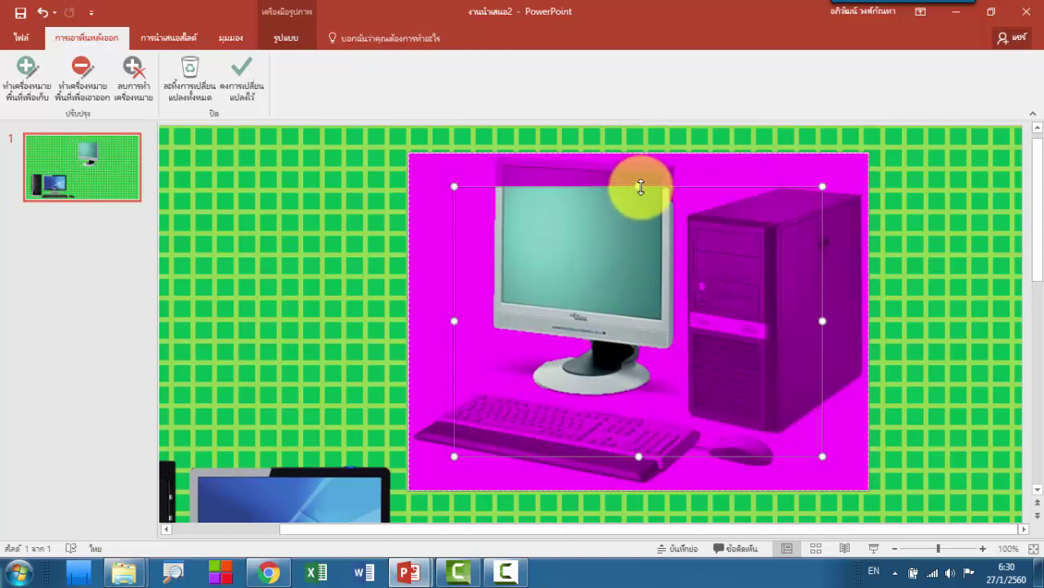
left_click_drag(641, 188, 640, 180)
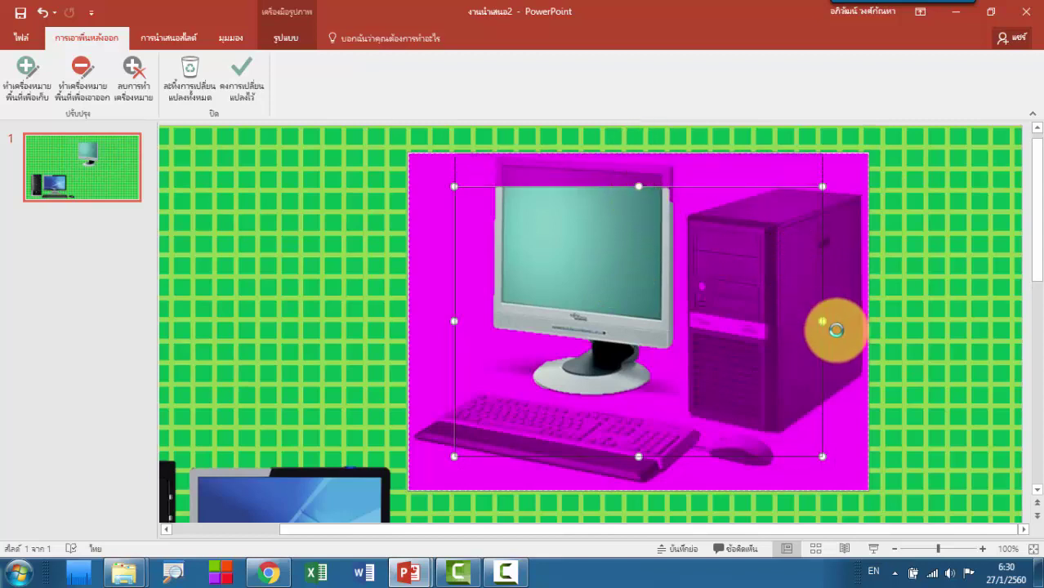
left_click_drag(822, 304, 876, 314)
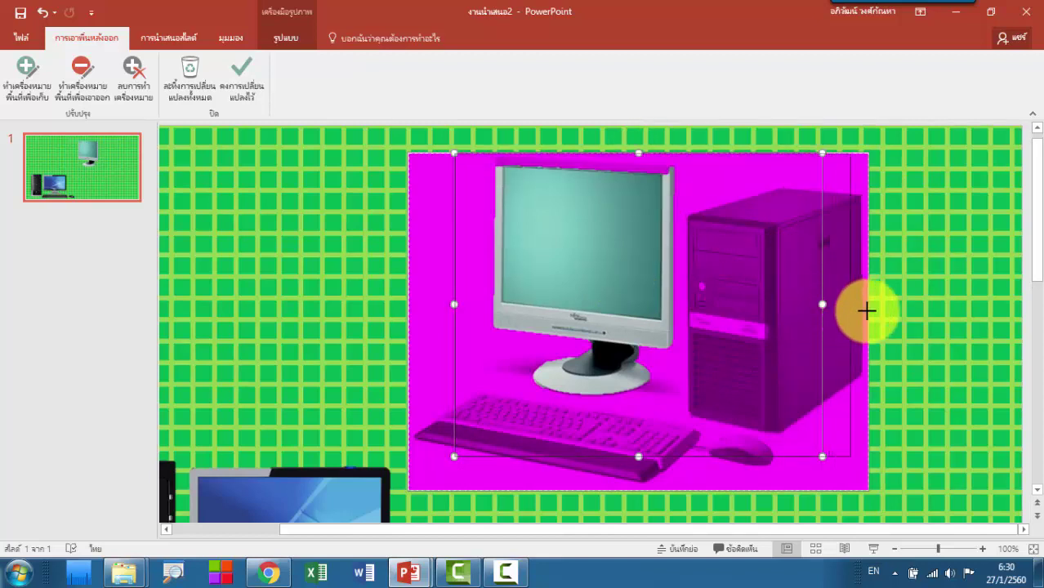
left_click_drag(457, 320, 394, 309)
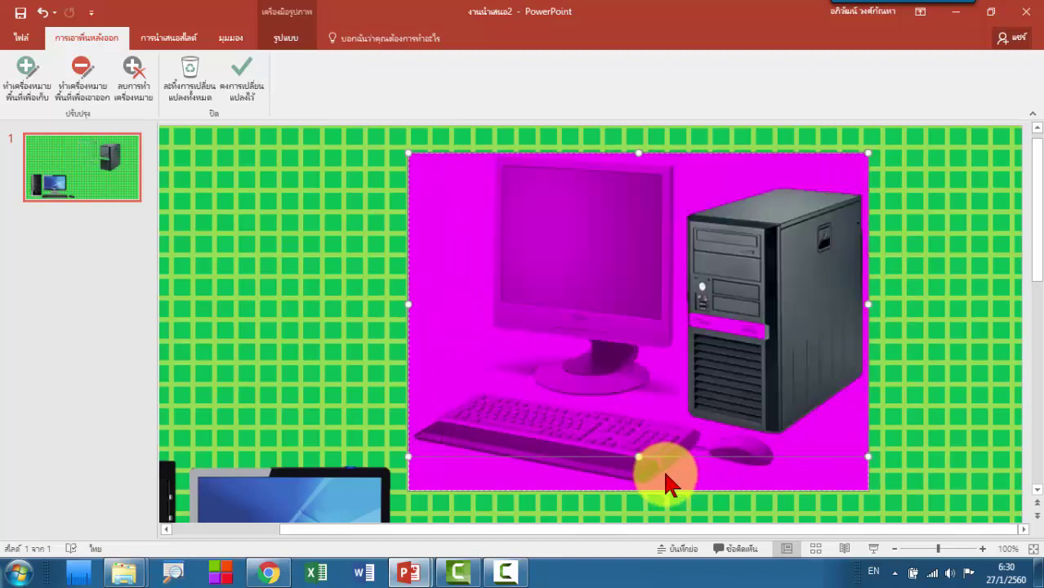
mouse_move(639, 457)
left_mouse_down()
mouse_move(636, 495)
mouse_move(653, 493)
left_mouse_up()
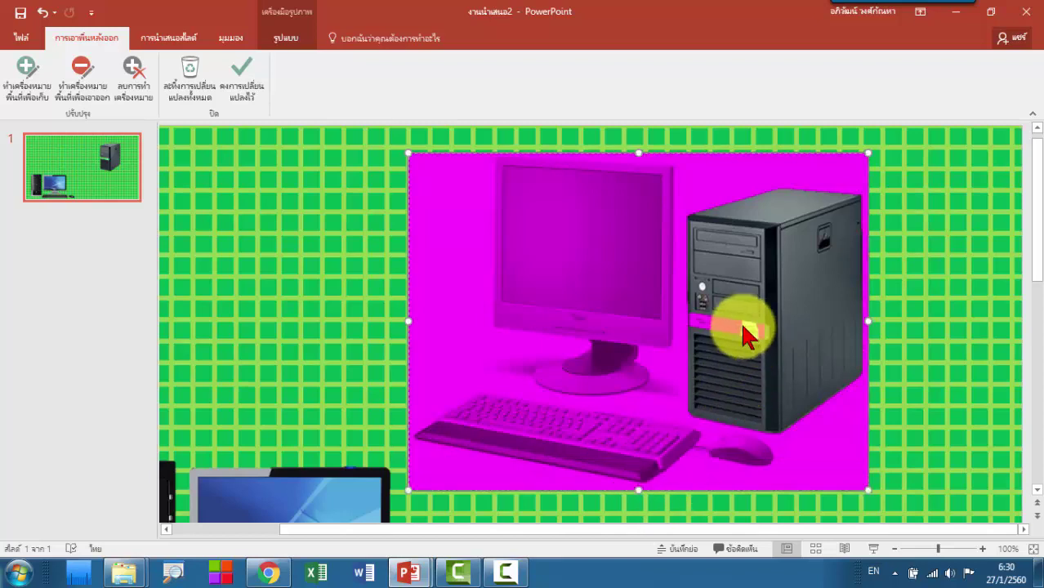
left_click_drag(746, 334, 722, 335)
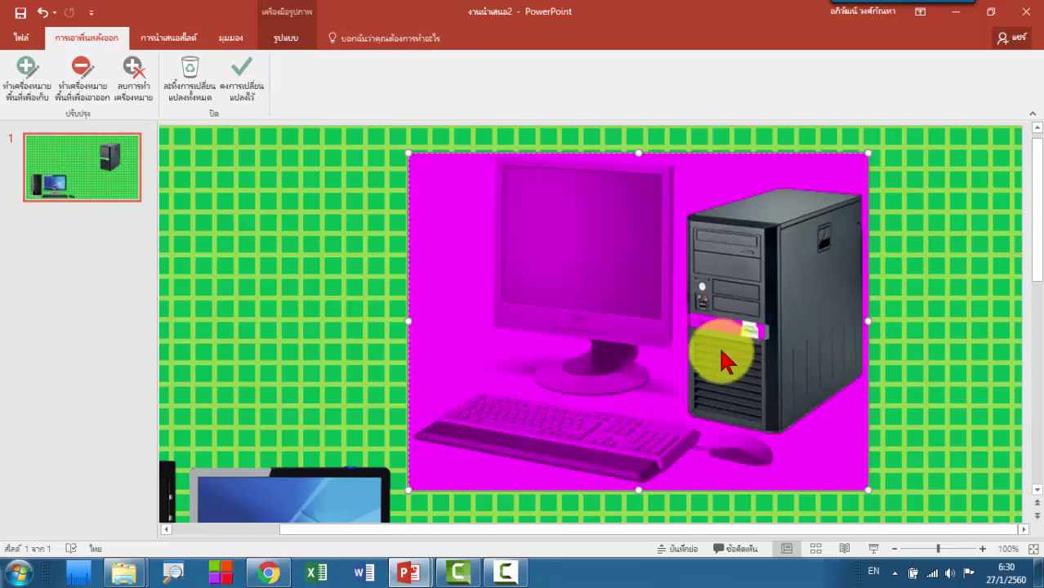
left_click_drag(723, 341, 727, 355)
left_click(26, 84)
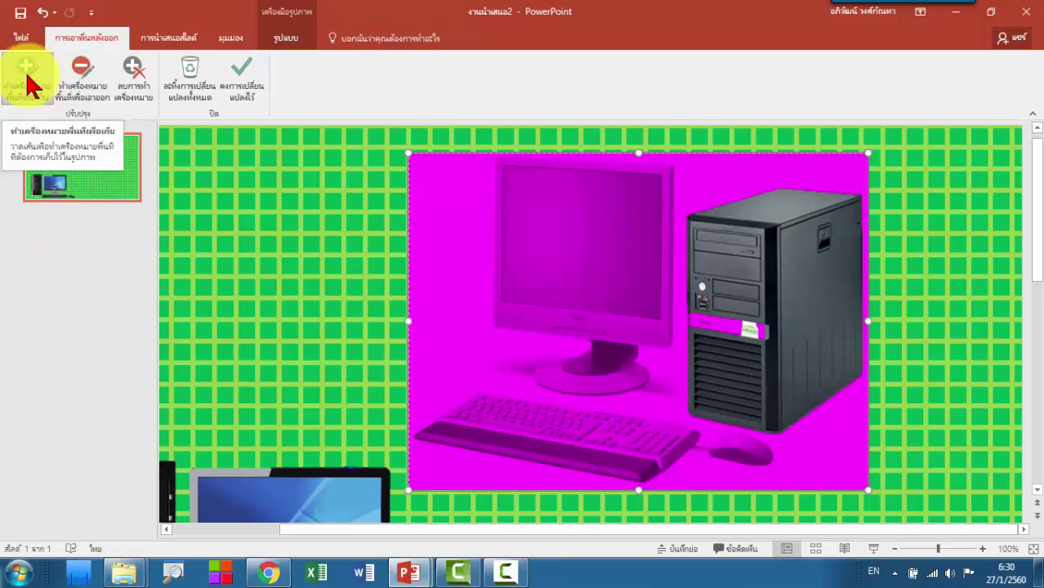
Mark the monitor stand and both sides of the monitor screen as areas to keep.
mouse_move(545, 264)
left_mouse_down()
mouse_move(572, 279)
mouse_move(618, 161)
mouse_move(608, 158)
mouse_move(607, 387)
left_mouse_up()
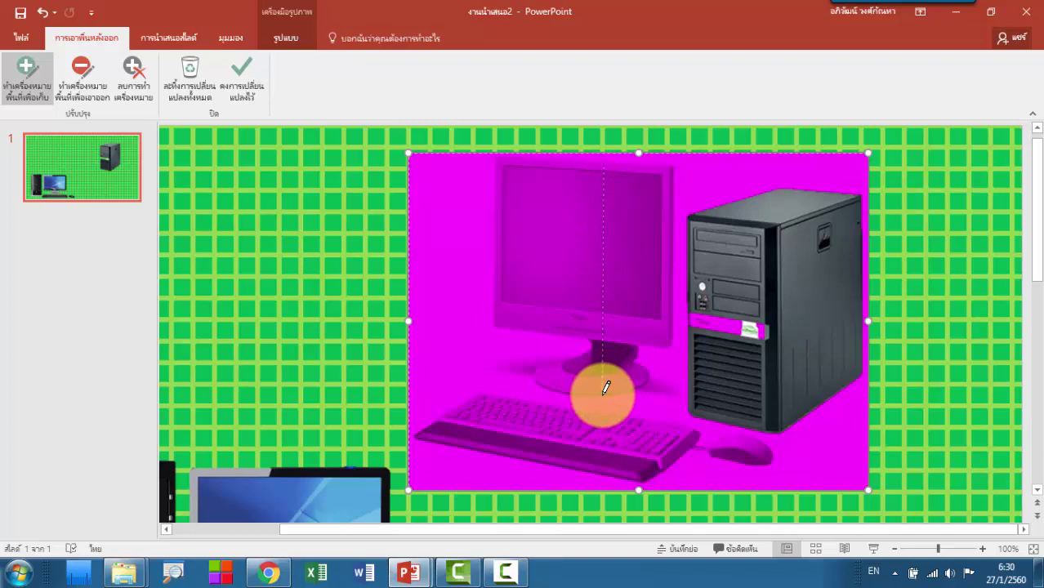
left_click_drag(606, 387, 607, 388)
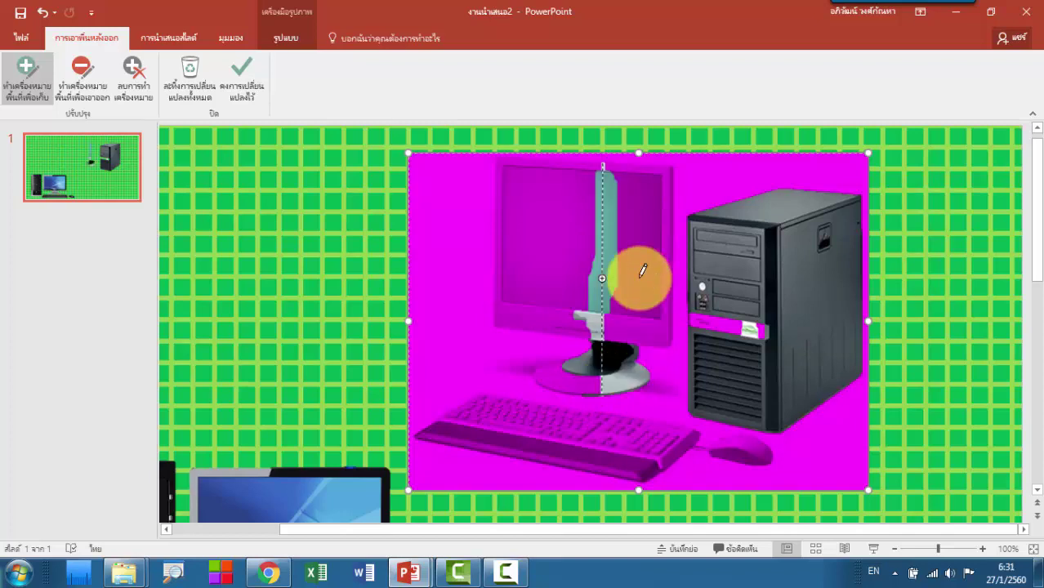
mouse_move(524, 152)
left_mouse_down()
mouse_move(500, 152)
mouse_move(491, 219)
mouse_move(499, 318)
mouse_move(490, 323)
left_mouse_up()
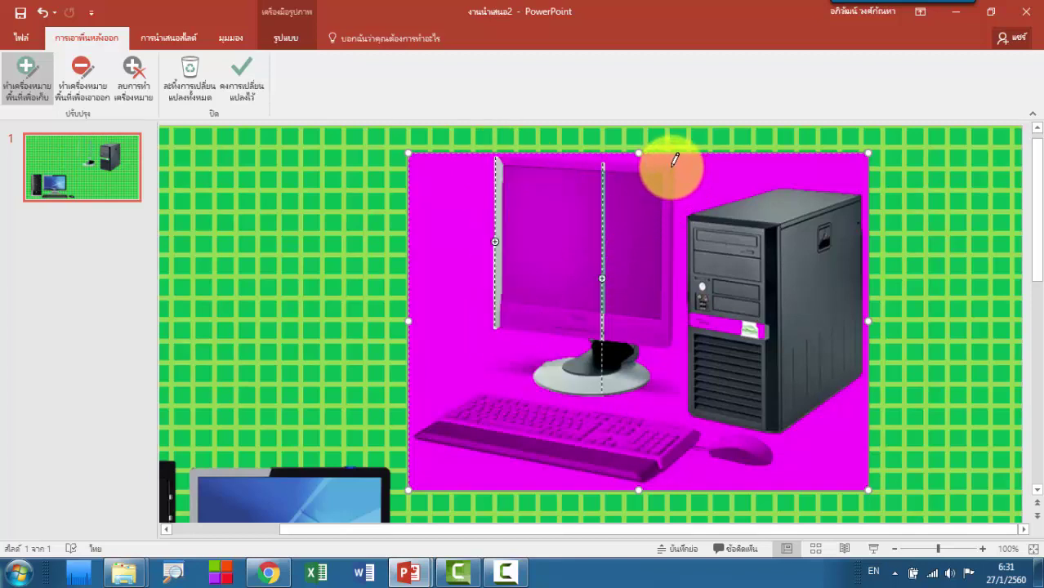
left_click_drag(674, 159, 672, 339)
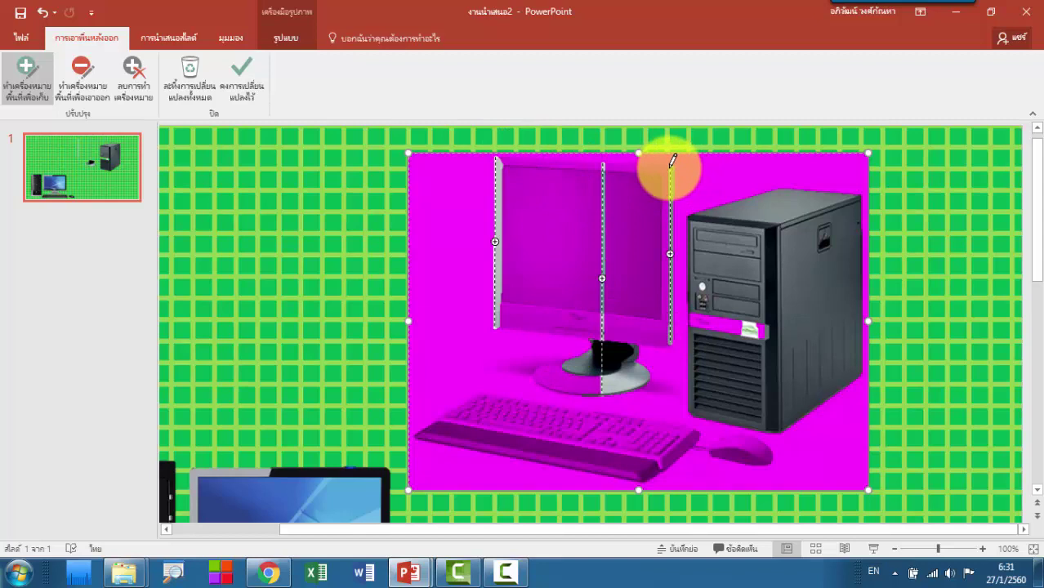
left_click_drag(673, 159, 511, 150)
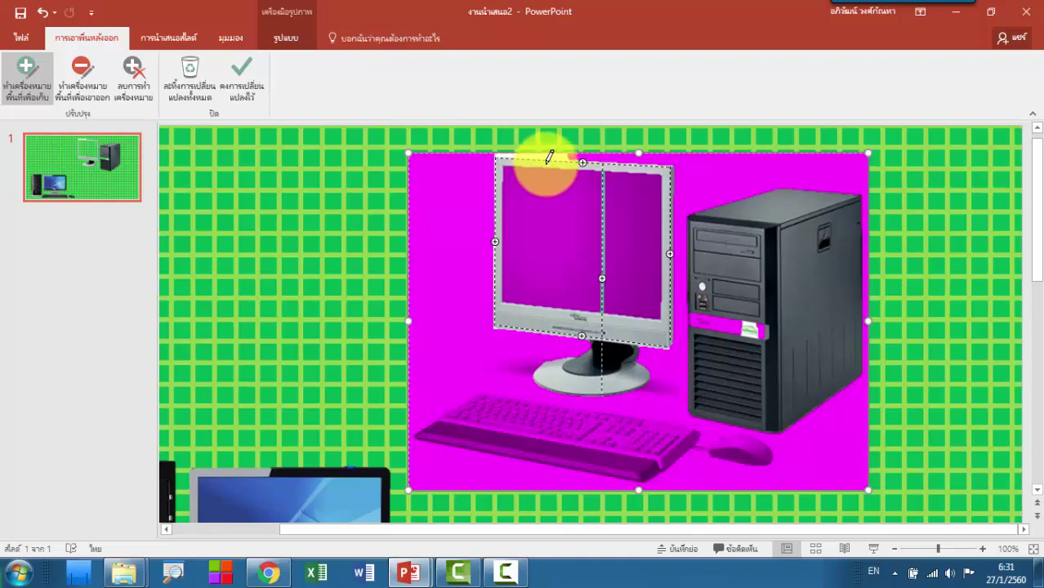
left_click_drag(548, 160, 541, 314)
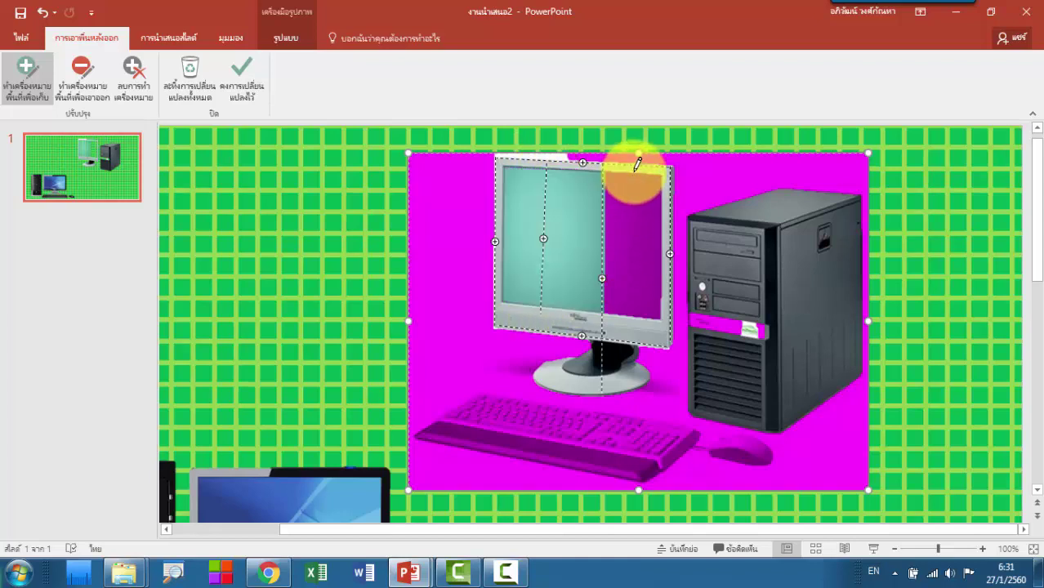
mouse_move(637, 163)
left_mouse_down()
mouse_move(631, 318)
mouse_move(642, 314)
left_mouse_up()
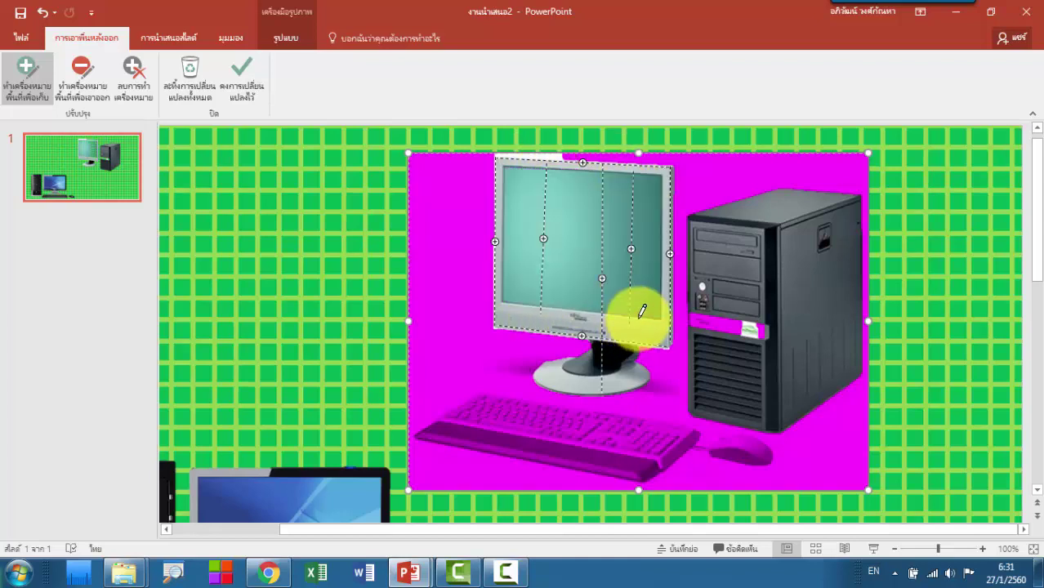
Mark the tower label, keyboard and wrist rest, mouse and stand base as areas to keep.
left_click(719, 328)
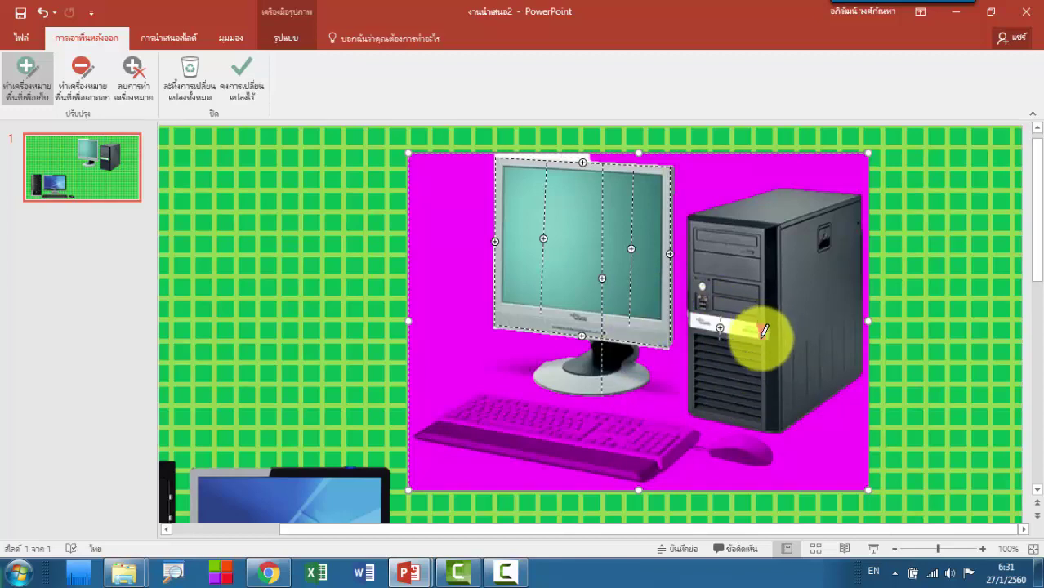
left_click_drag(761, 332, 760, 331)
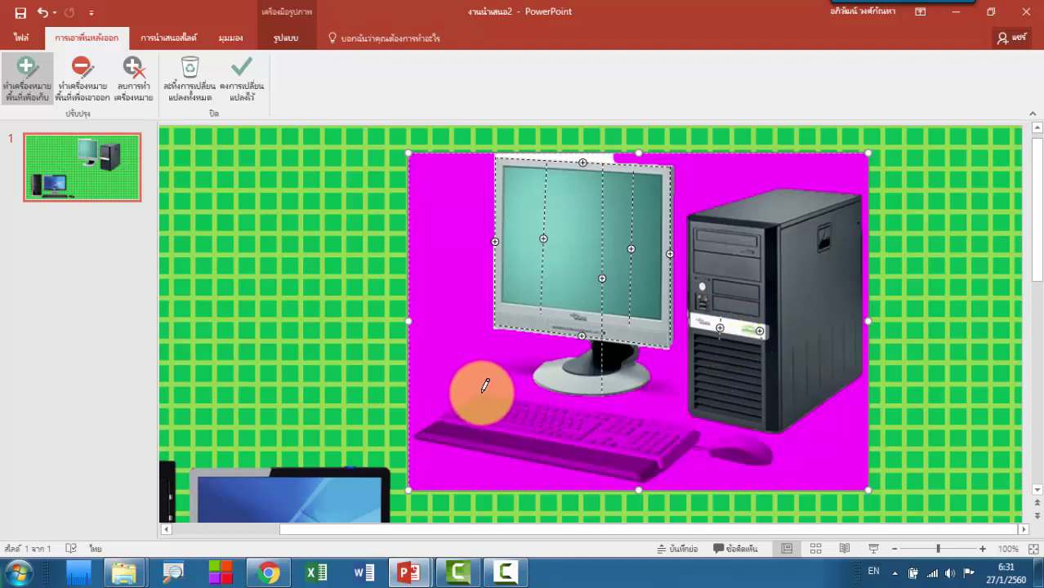
left_click_drag(484, 386, 694, 424)
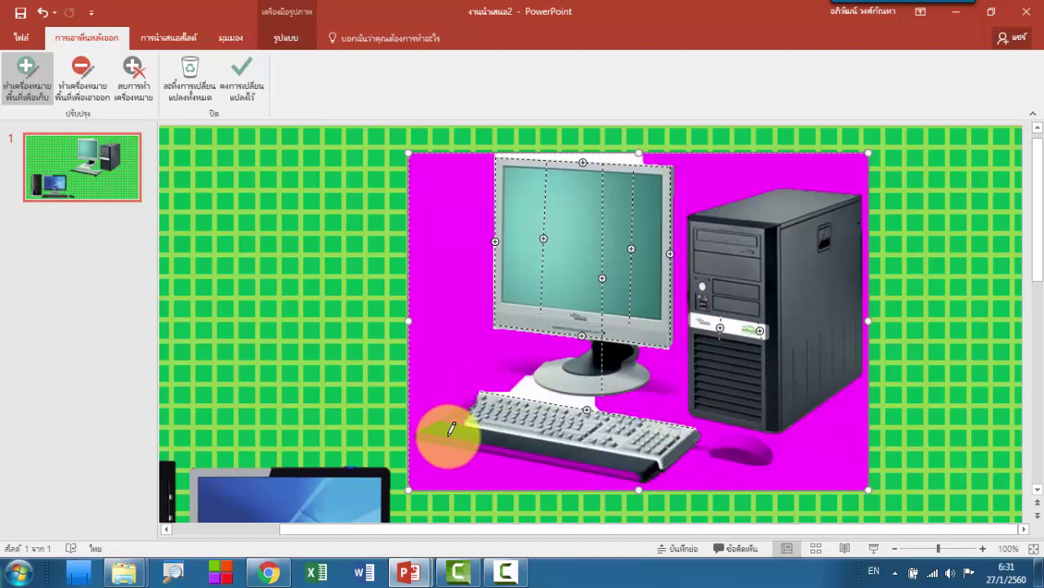
left_click_drag(417, 430, 643, 472)
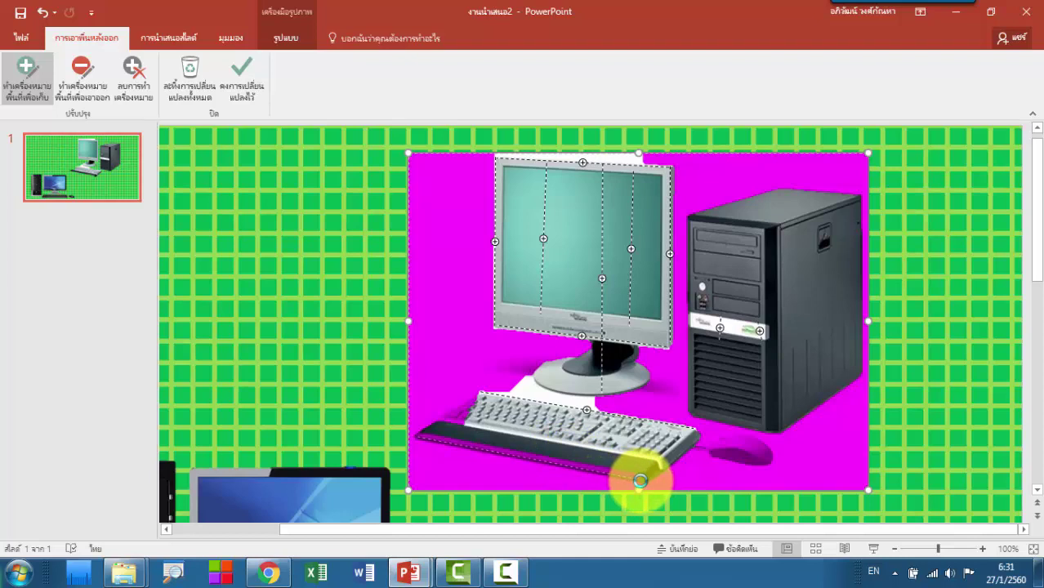
left_click_drag(640, 481, 641, 481)
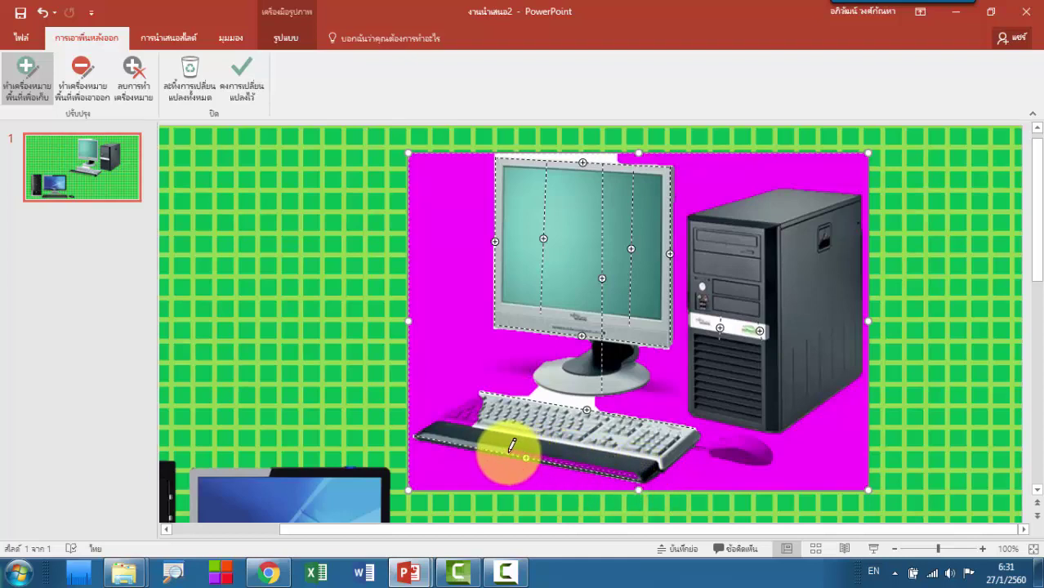
left_click_drag(512, 445, 582, 451)
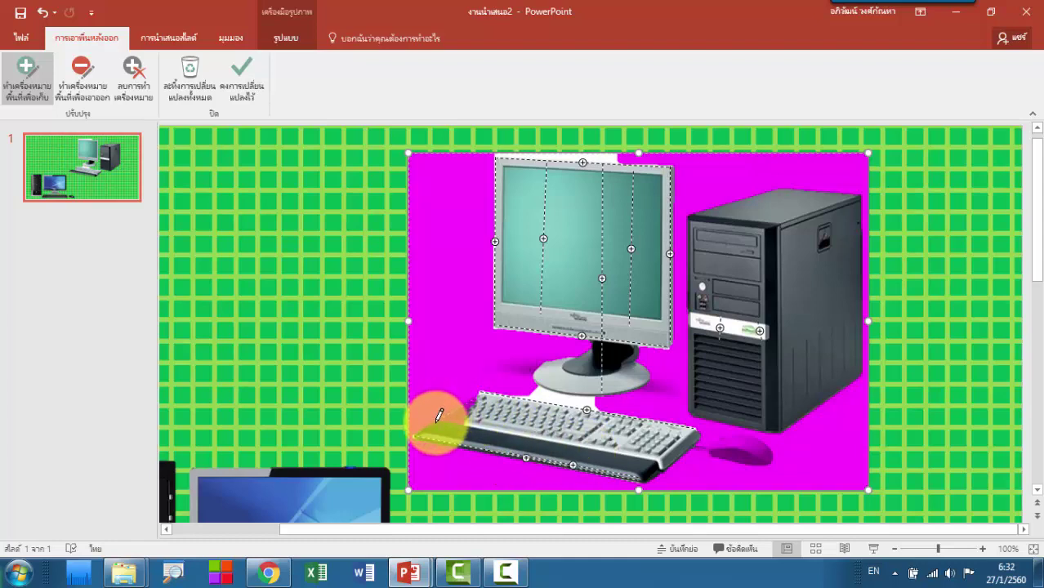
left_click_drag(484, 389, 515, 423)
mouse_move(722, 449)
left_mouse_down()
mouse_move(689, 421)
mouse_move(715, 443)
mouse_move(762, 444)
mouse_move(730, 431)
mouse_move(752, 452)
mouse_move(717, 445)
mouse_move(777, 454)
mouse_move(755, 442)
mouse_move(750, 451)
left_mouse_up()
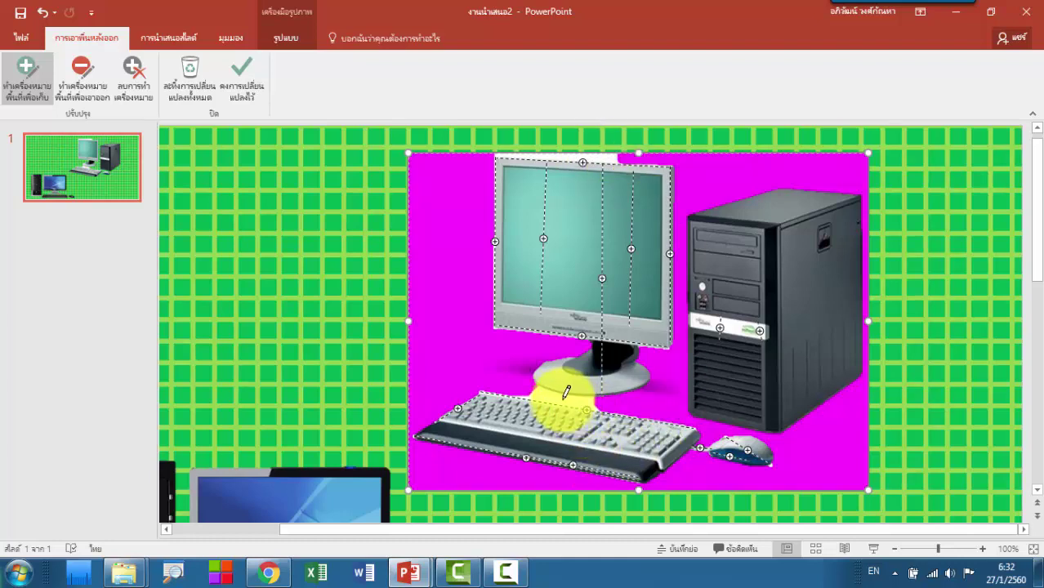
left_click(533, 379)
left_click_drag(525, 384, 546, 384)
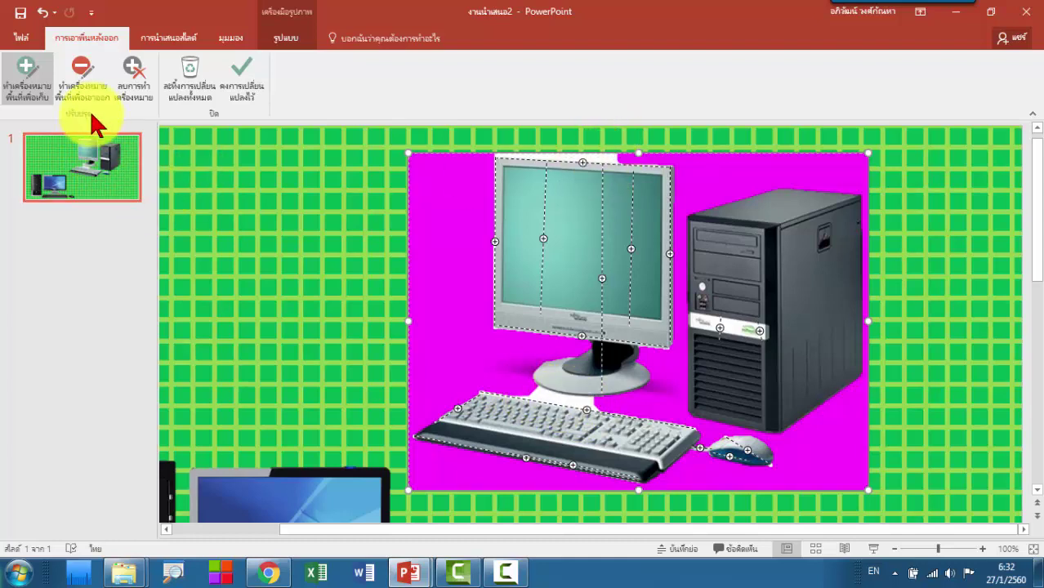
With Mark Areas to Remove, draw a line through the backdrop gap above the keyboard.
left_click(80, 79)
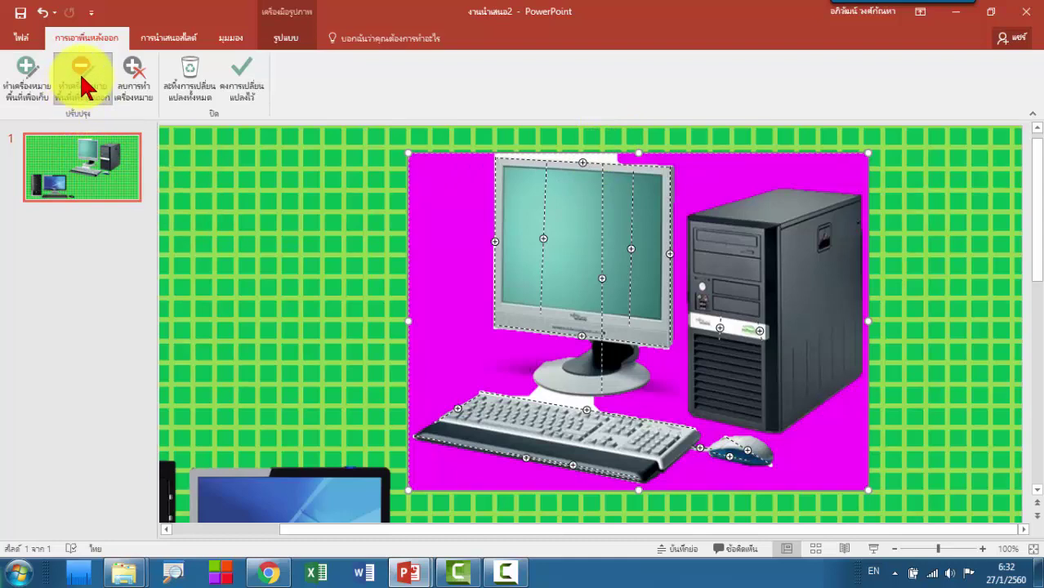
left_click(82, 79)
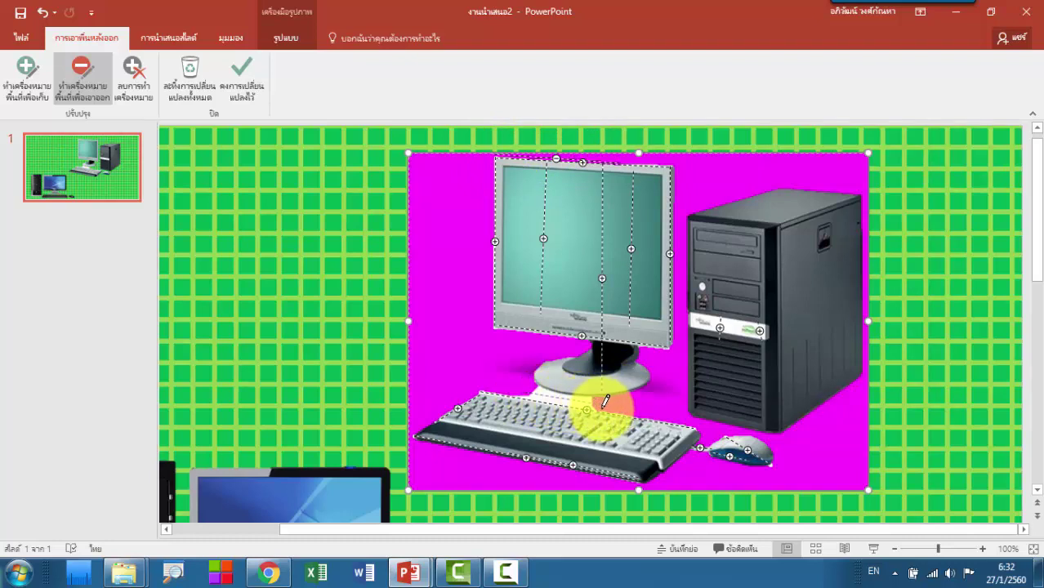
left_click_drag(605, 401, 577, 357)
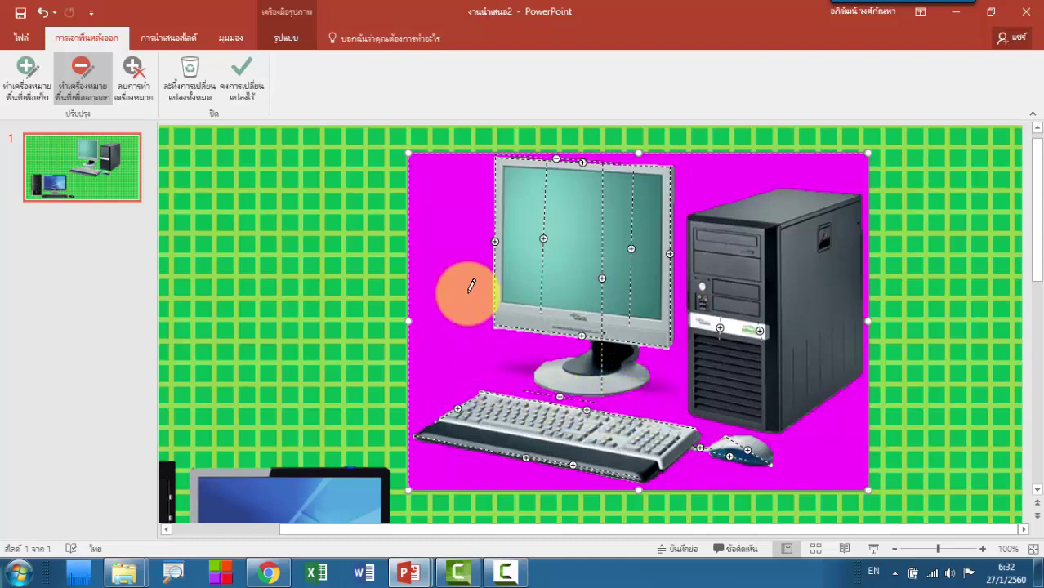
Apply the background removal, shrink the second photo to 8.15 × 11.11 cm and move it upper-centre.
left_click(242, 86)
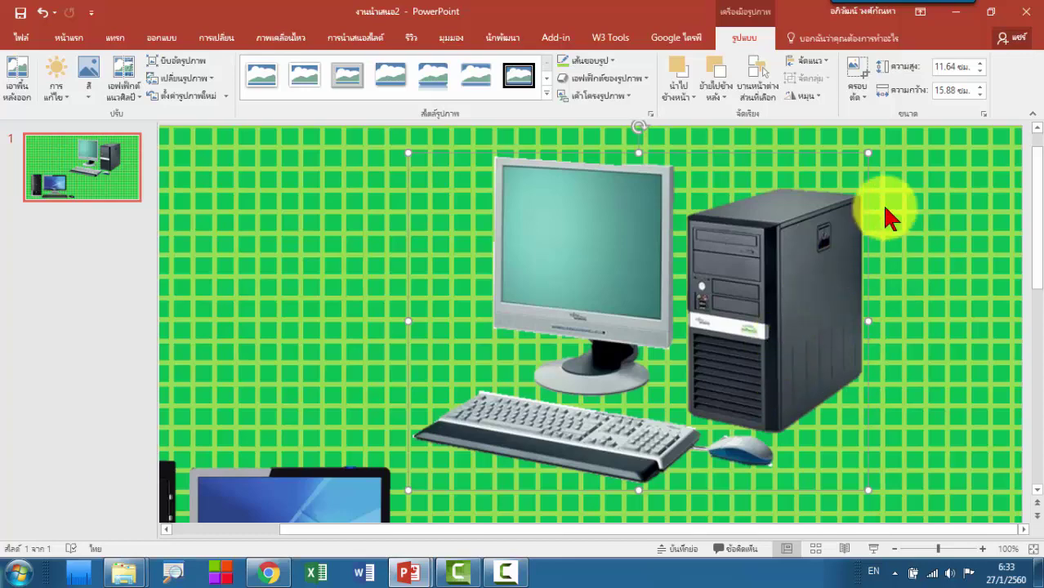
mouse_move(868, 153)
left_mouse_down()
mouse_move(759, 266)
mouse_move(732, 328)
left_mouse_up()
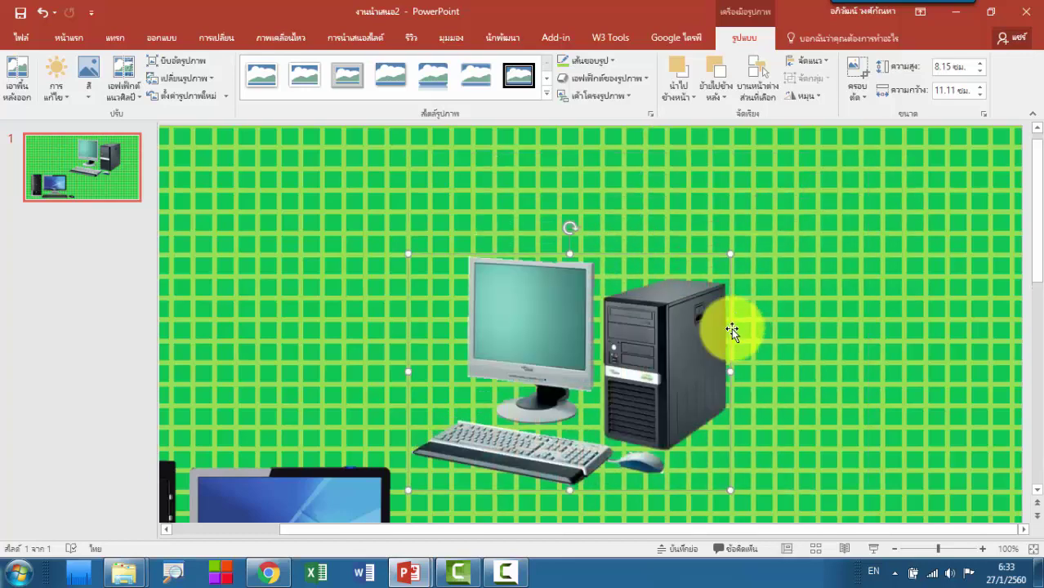
scroll(724, 340, "down", 5, "ctrl")
mouse_move(670, 317)
left_mouse_down()
mouse_move(552, 290)
mouse_move(641, 274)
left_mouse_up()
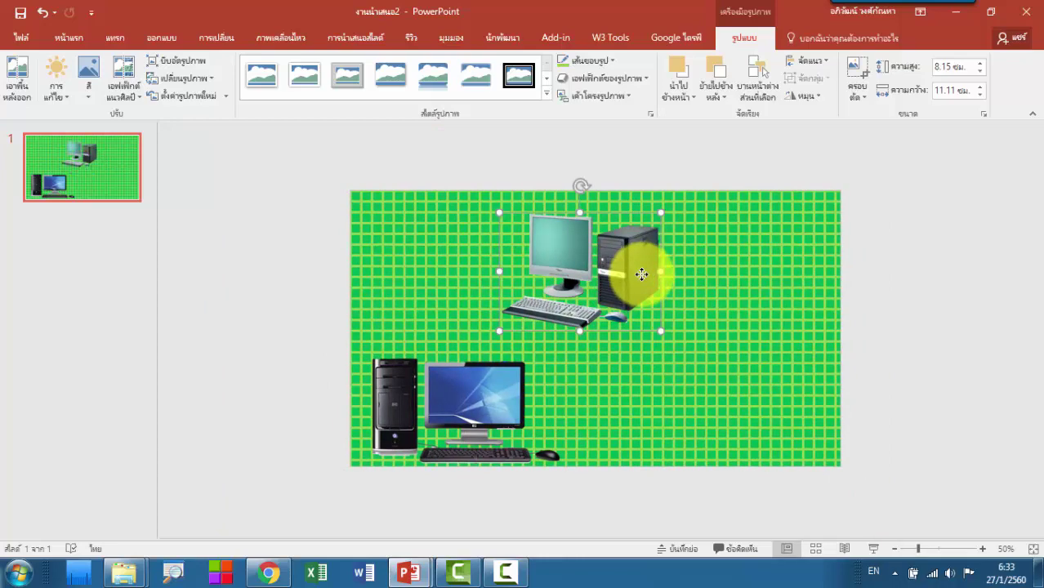
scroll(641, 274, "up", 2, "ctrl")
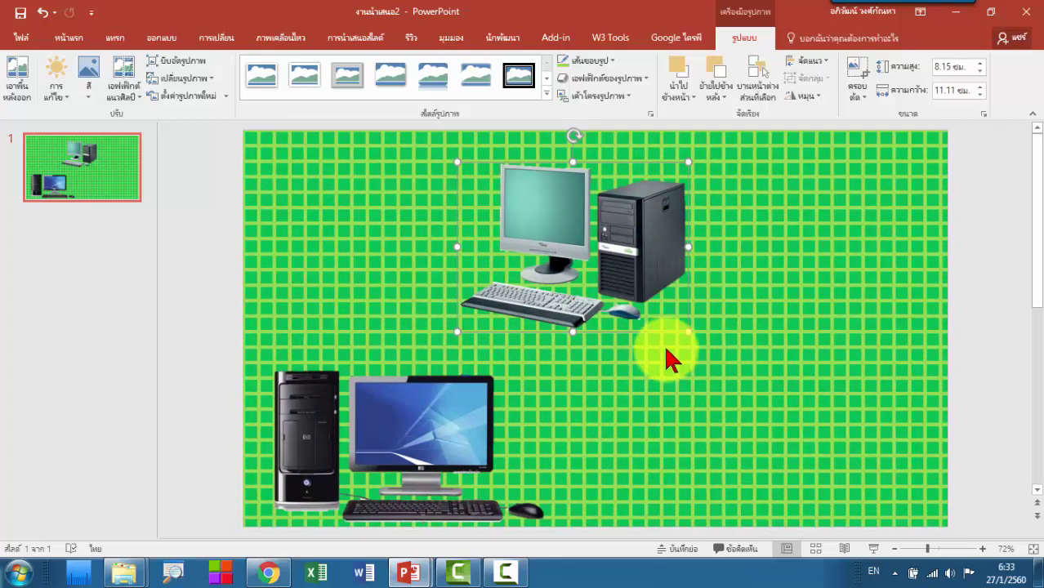
left_click(115, 41)
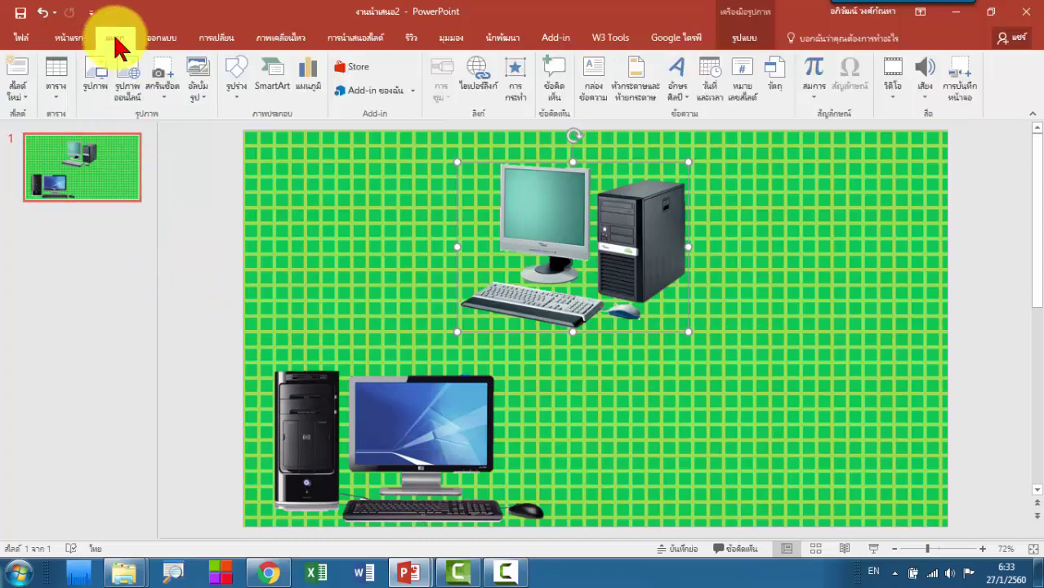
Insert the 9480 portrait photo of the man onto the slide.
left_click(95, 81)
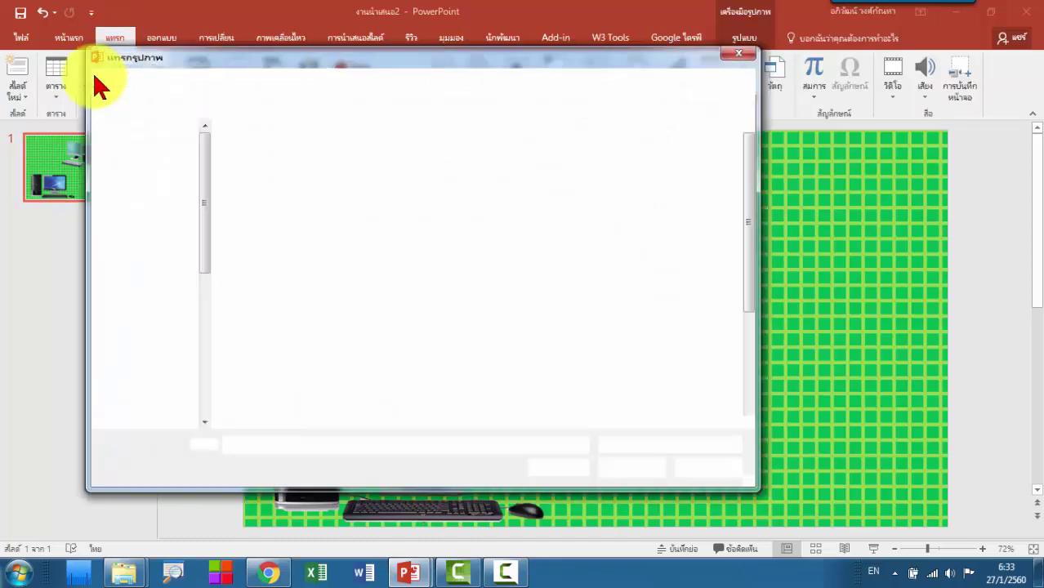
left_click_drag(747, 263, 752, 392)
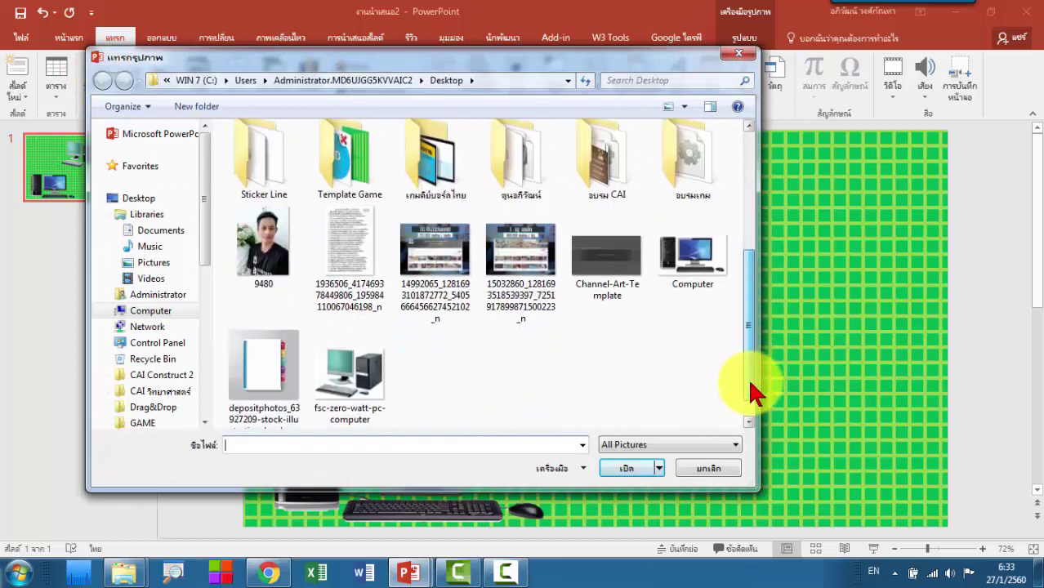
left_click(280, 268)
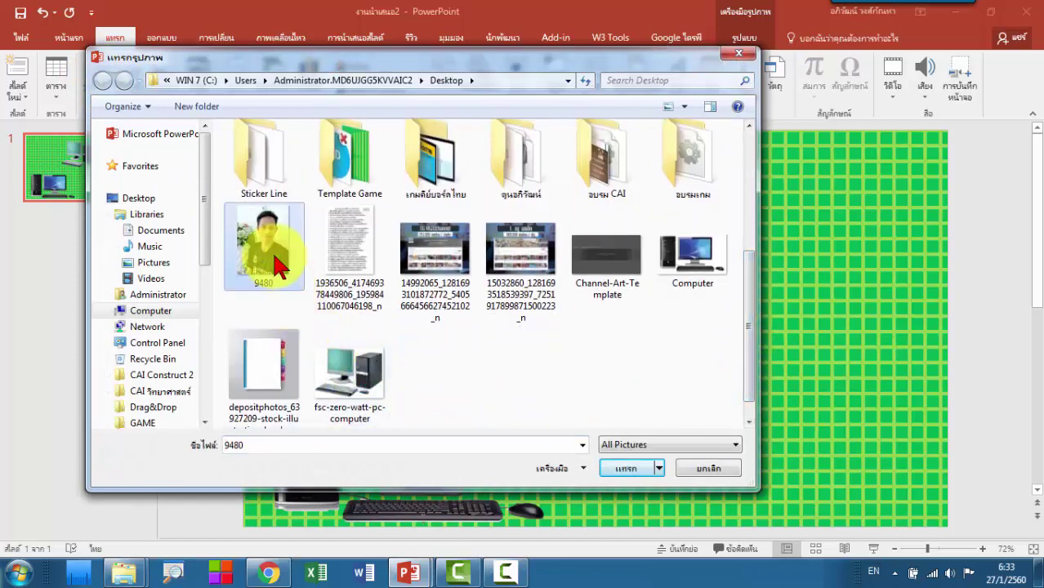
left_click(625, 471)
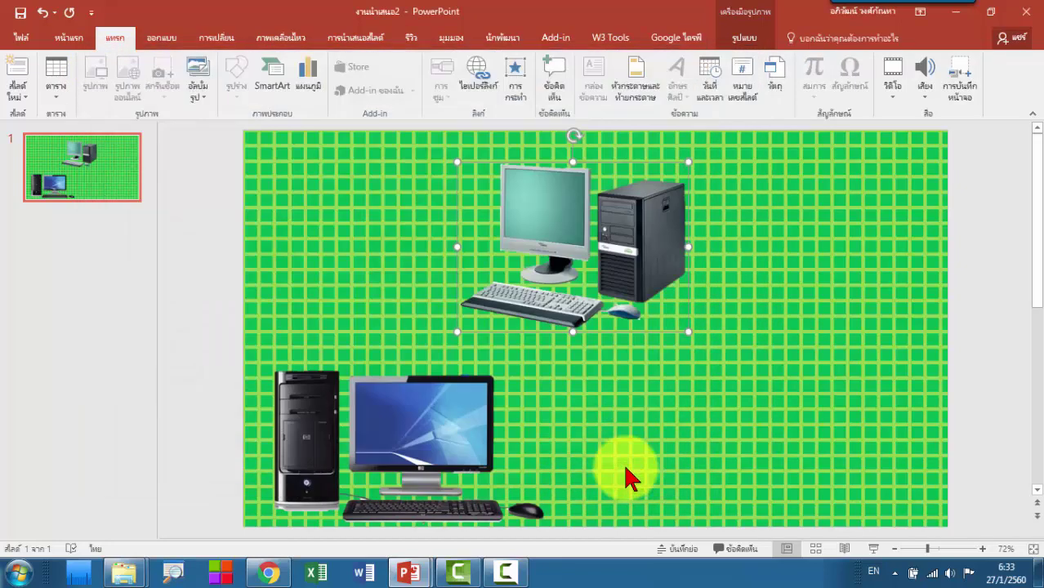
Move the portrait to the slide's right half and shift the upper computer picture left.
left_click_drag(593, 392, 795, 395)
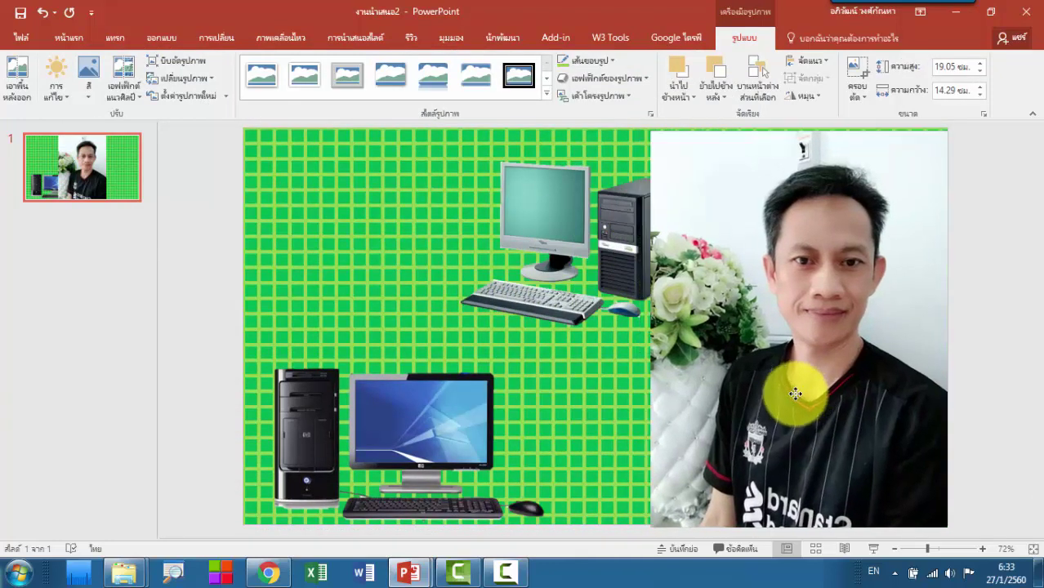
left_click_drag(614, 268, 540, 269)
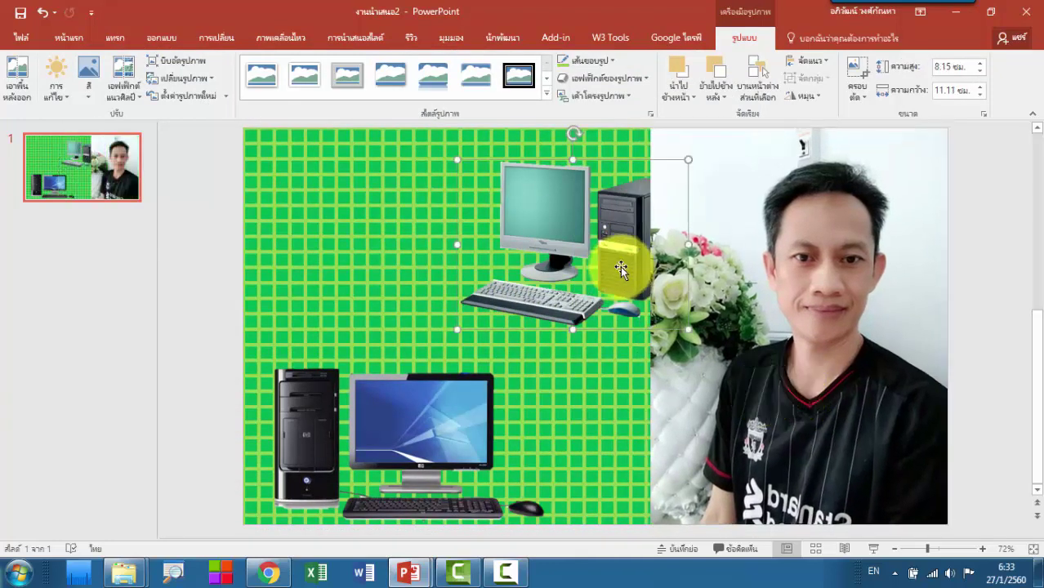
left_click(732, 297)
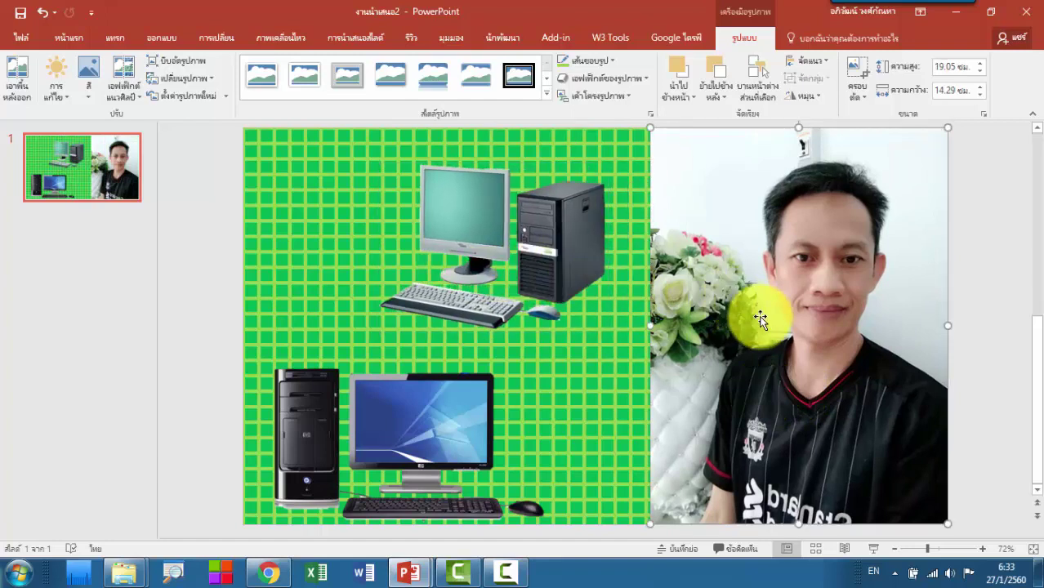
Start Remove Background on the portrait, stretching the keep area to its top, bottom and right edges.
left_click(19, 83)
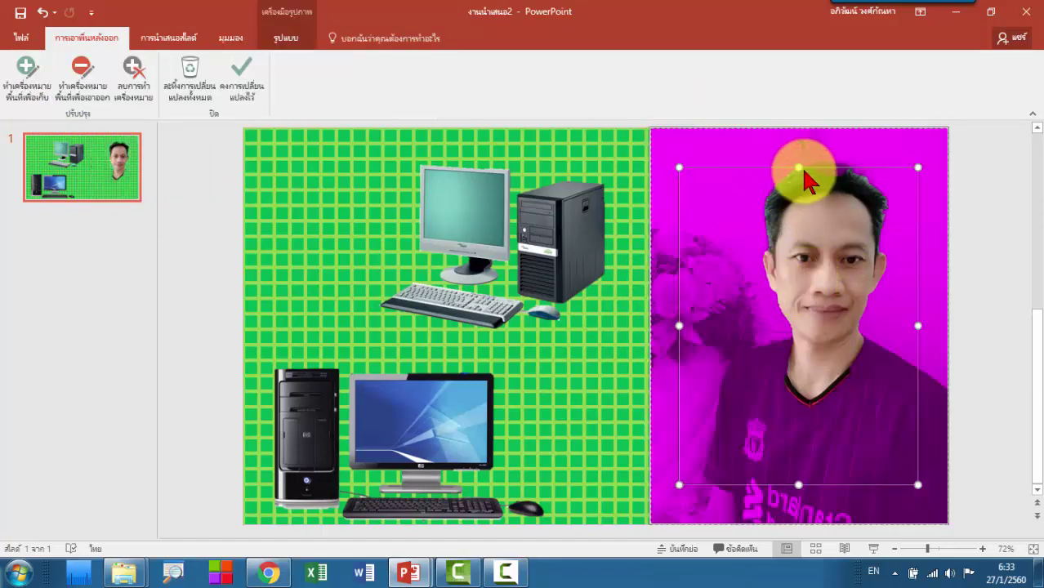
left_click_drag(798, 166, 800, 148)
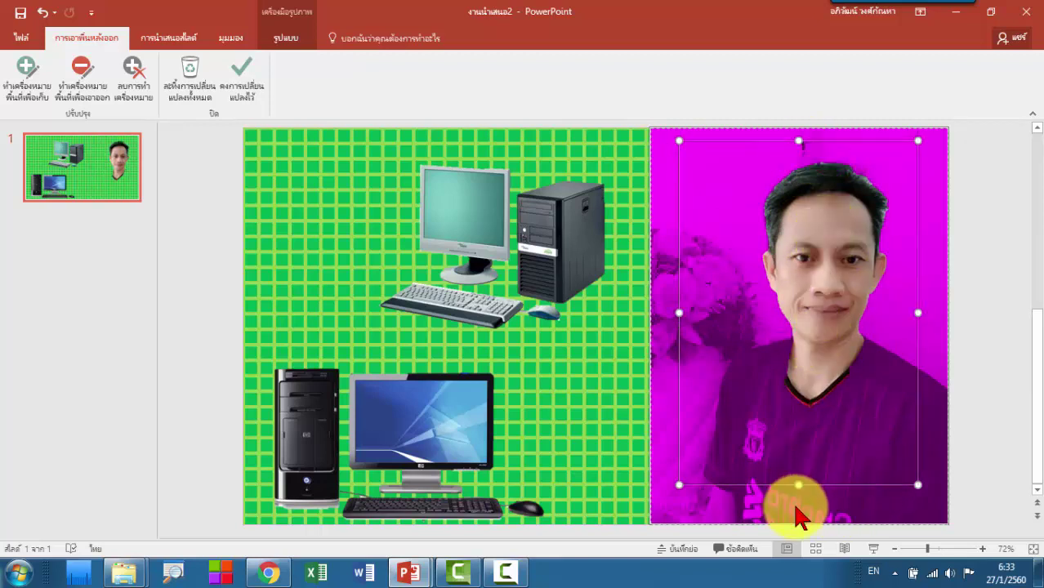
left_click_drag(799, 484, 797, 522)
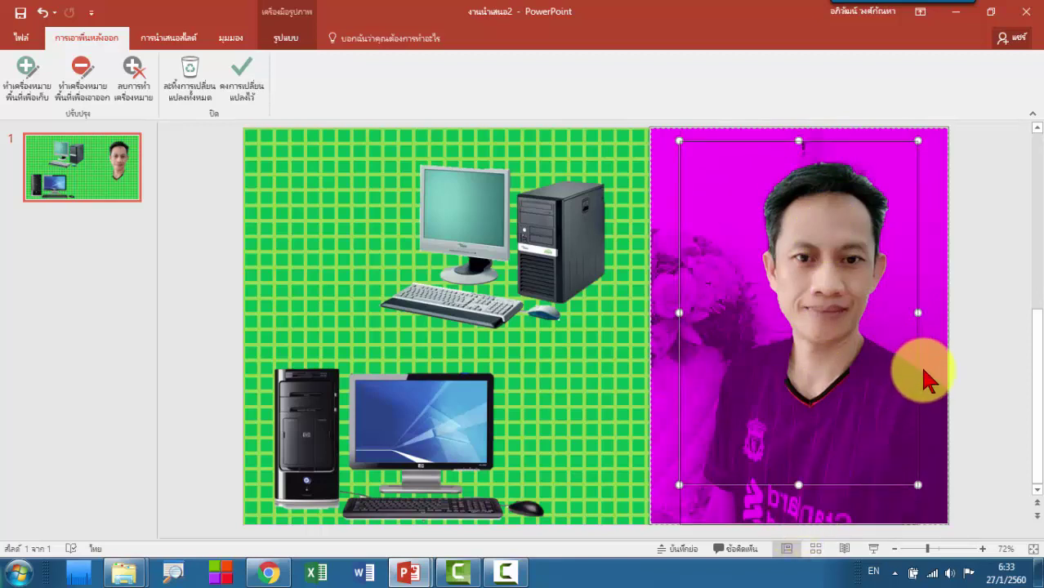
left_click_drag(925, 333, 945, 339)
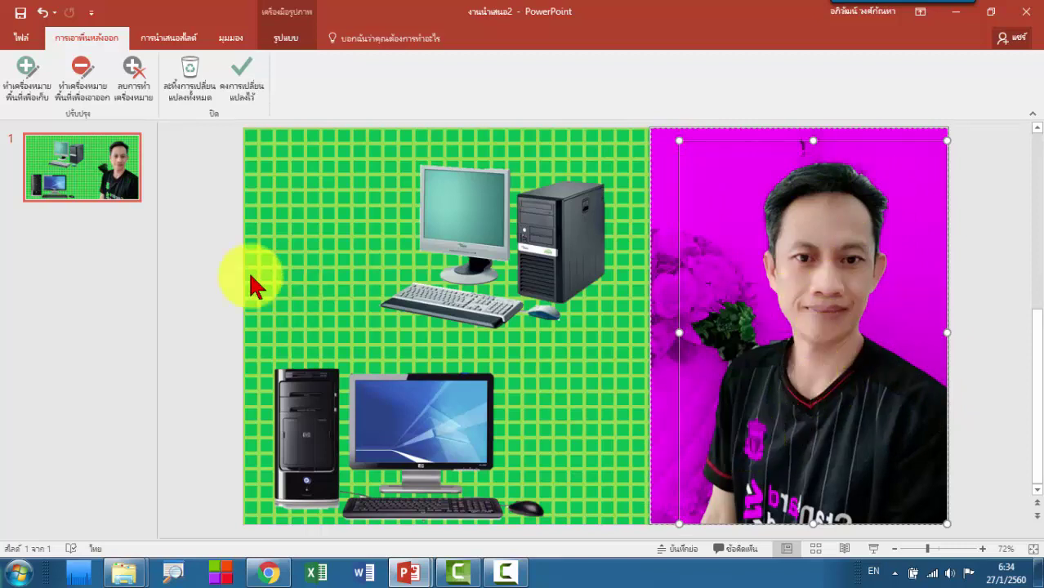
Mark the man's shirt and its printed lettering as areas to keep.
left_click(28, 91)
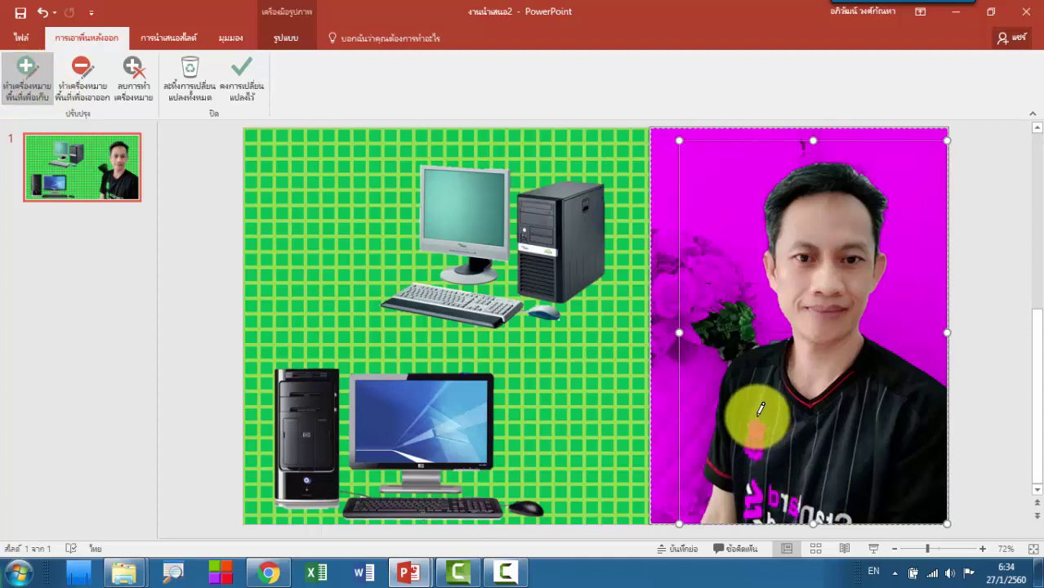
left_click(756, 460)
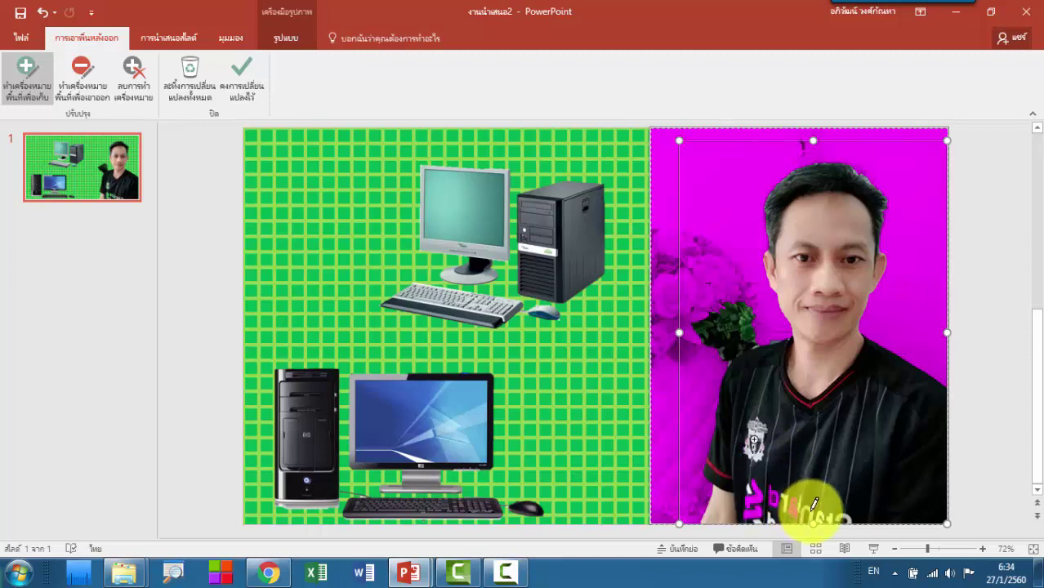
left_click_drag(814, 505, 755, 494)
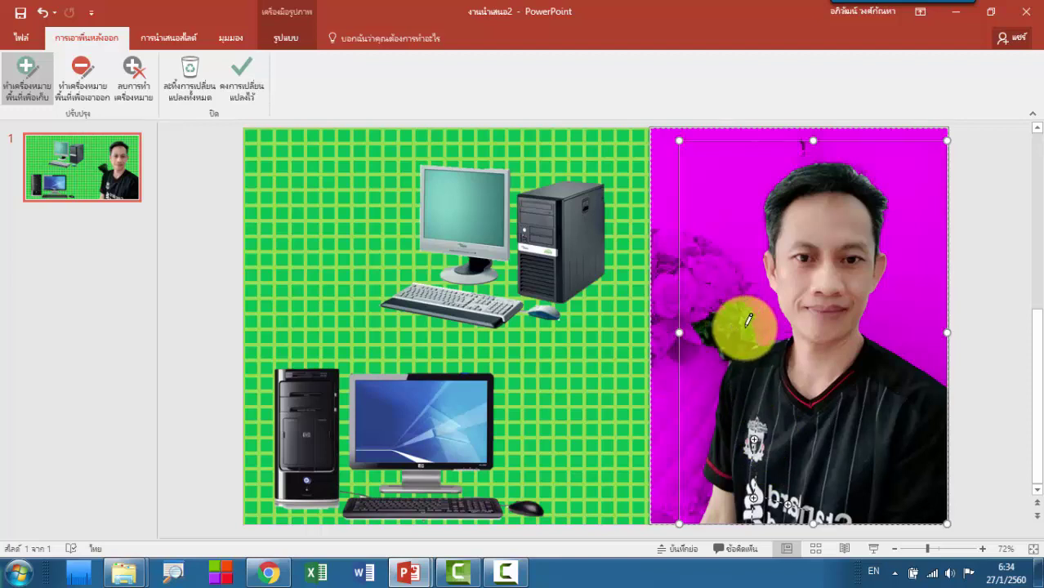
Mark the leaves left of the man's face for removal and keep the background-removal changes.
left_click(85, 86)
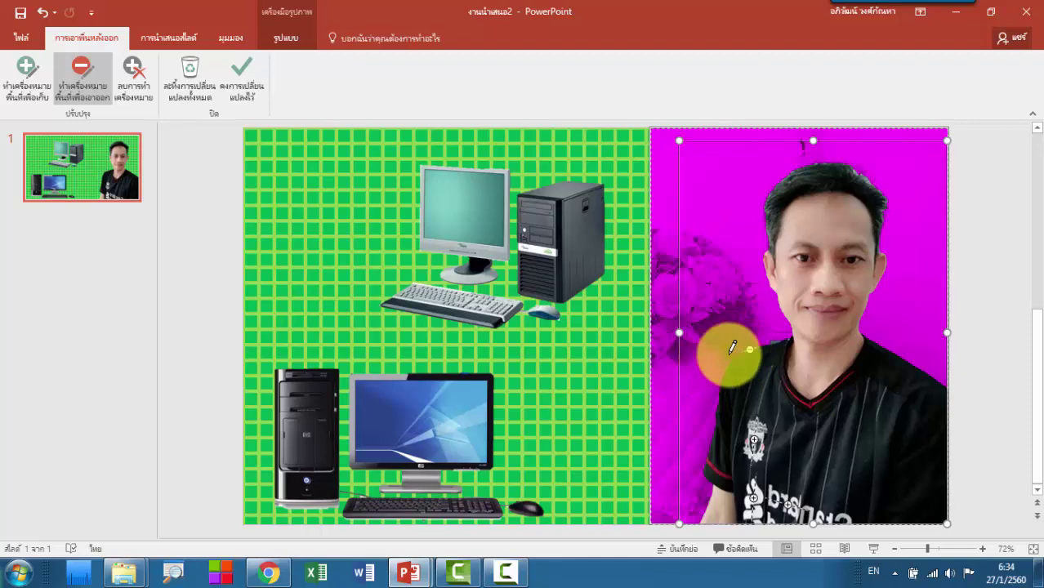
left_click_drag(748, 349, 790, 328)
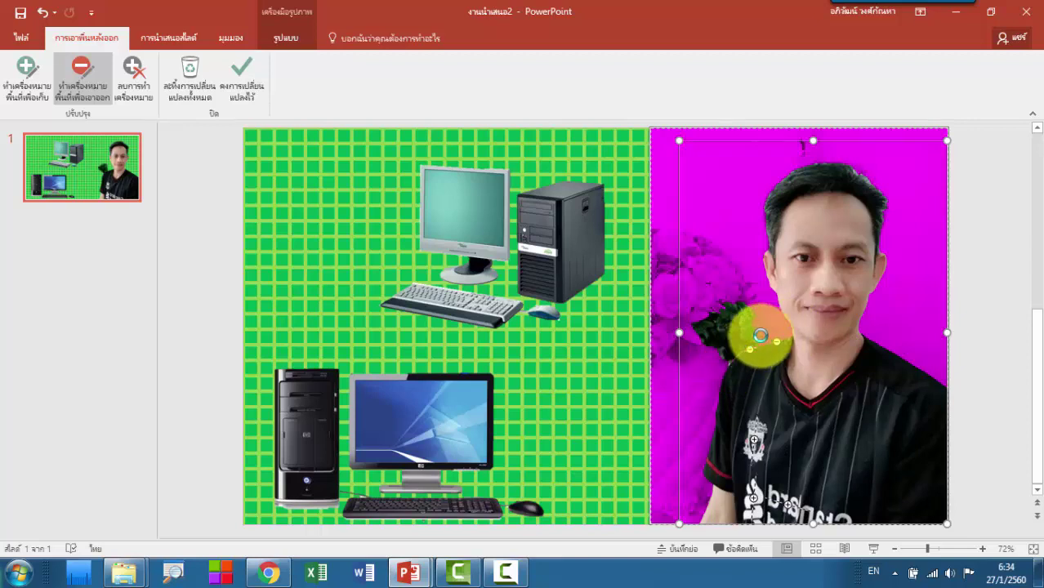
left_click_drag(765, 328, 733, 360)
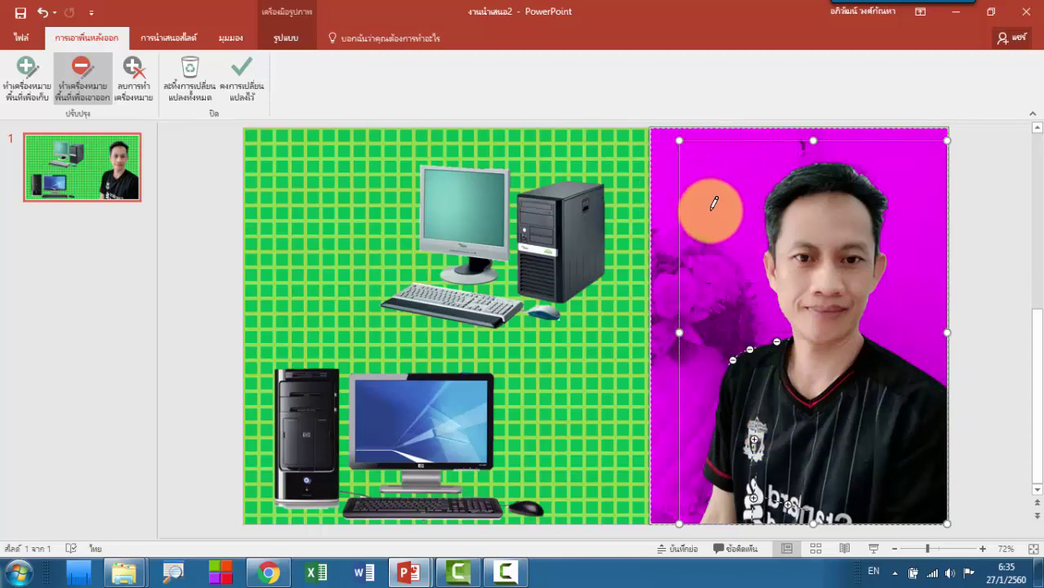
left_click(249, 87)
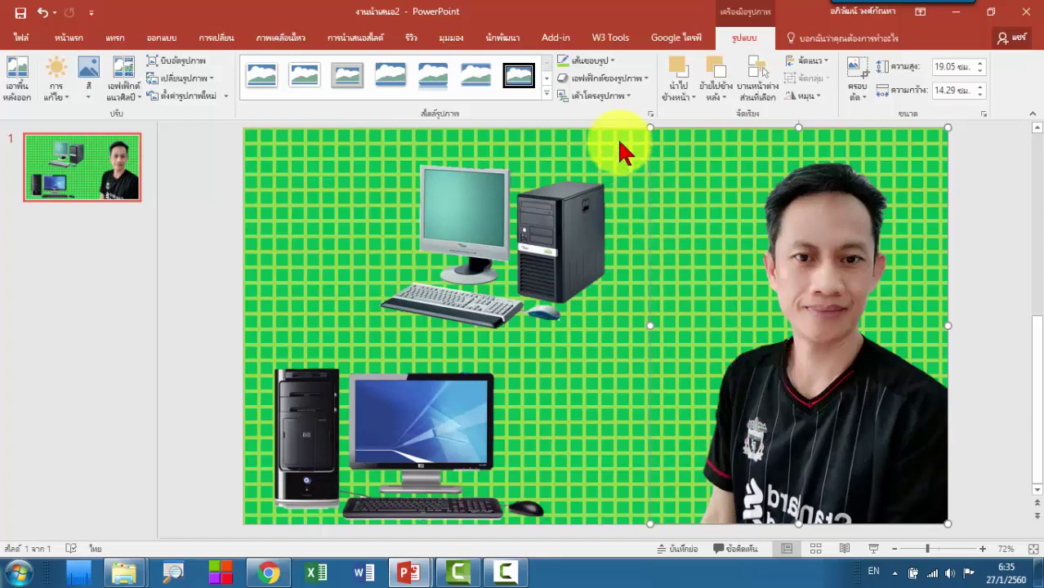
Apply a Soft Edges effect to the portrait and nudge the upper computer picture right.
left_click(631, 80)
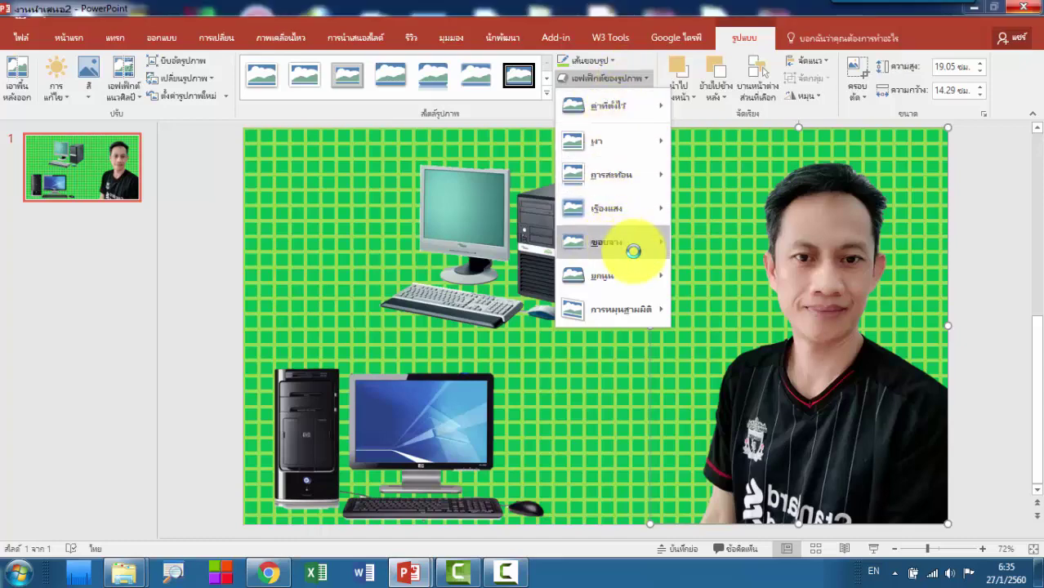
mouse_move(611, 242)
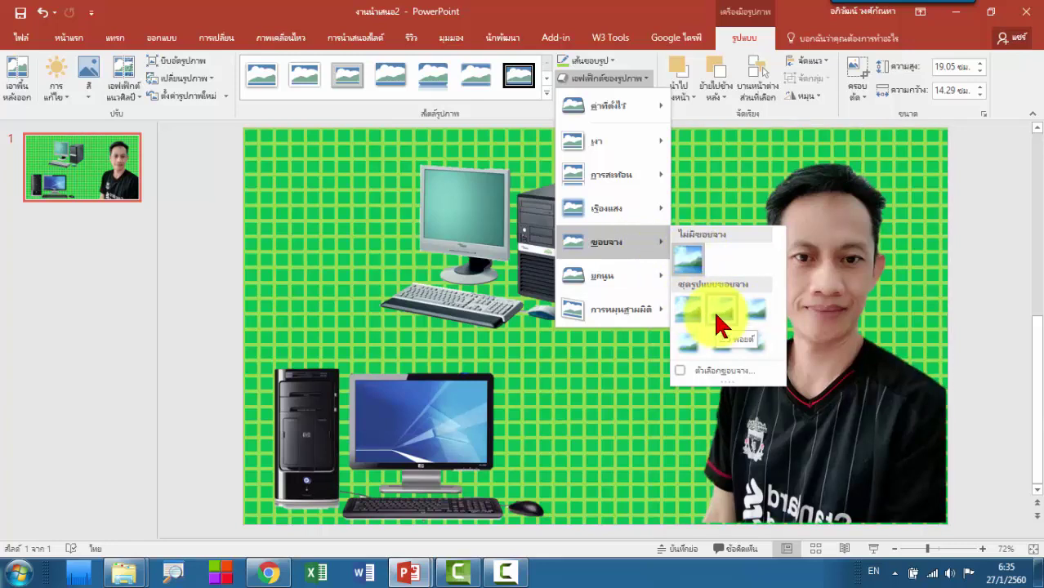
left_click(719, 324)
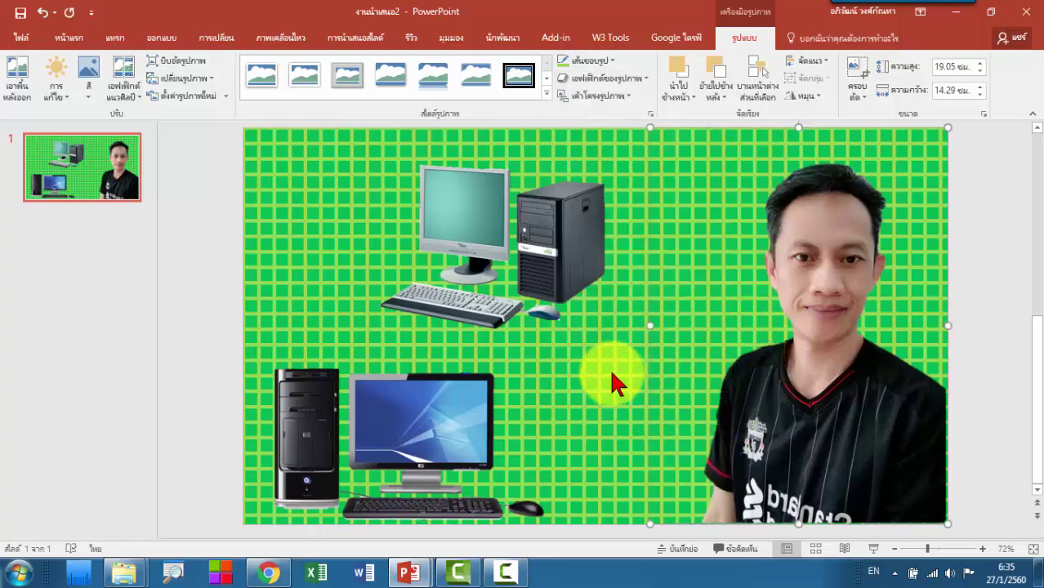
left_click(553, 286)
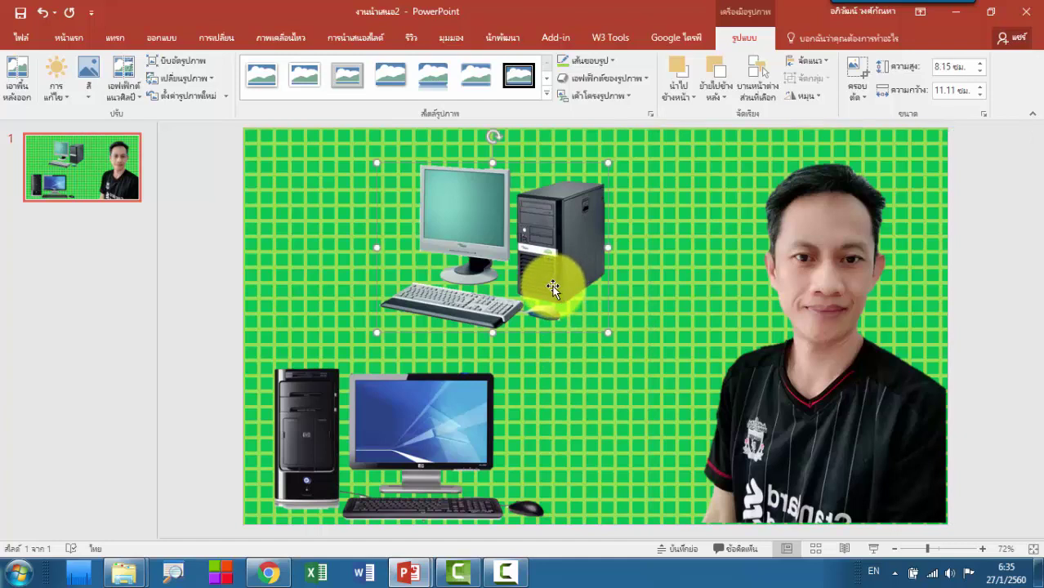
left_click_drag(552, 286, 613, 290)
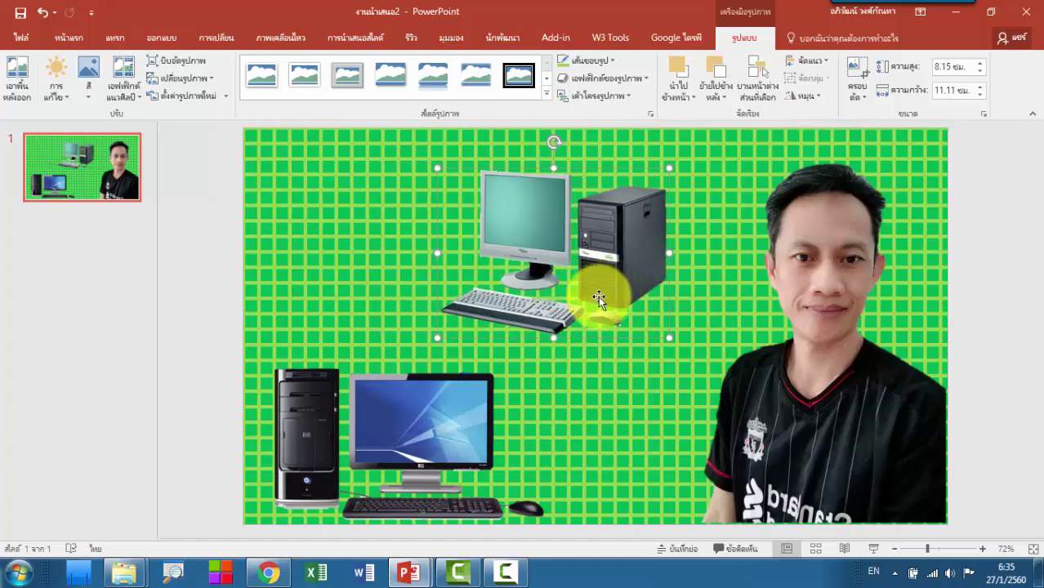